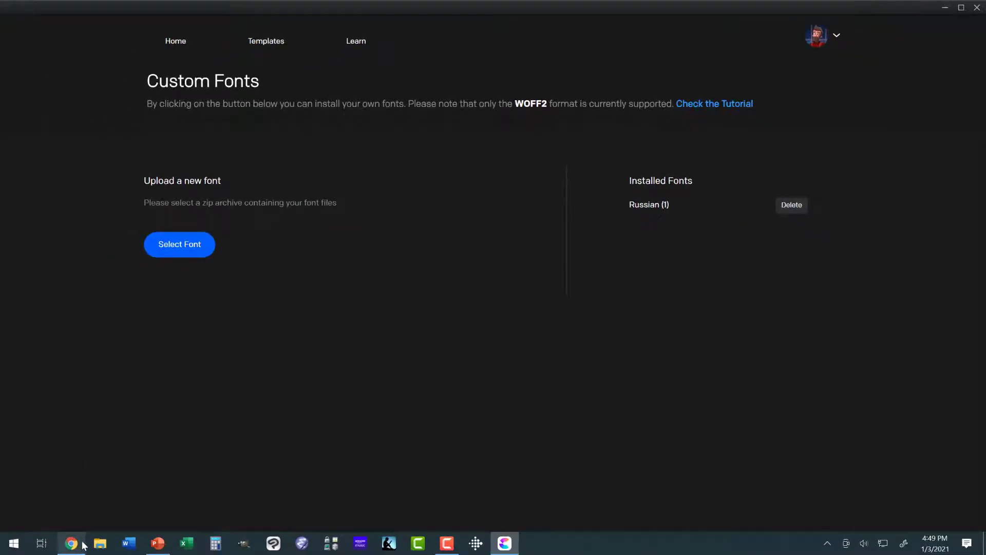
Switch to Chrome and go to the fonts.google.com website.
left_click(75, 543)
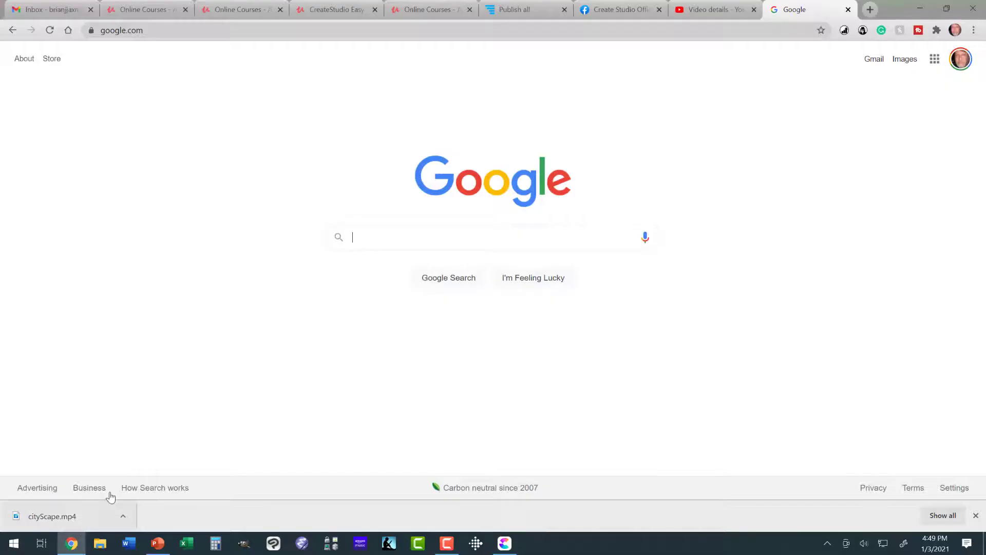
left_click(133, 30)
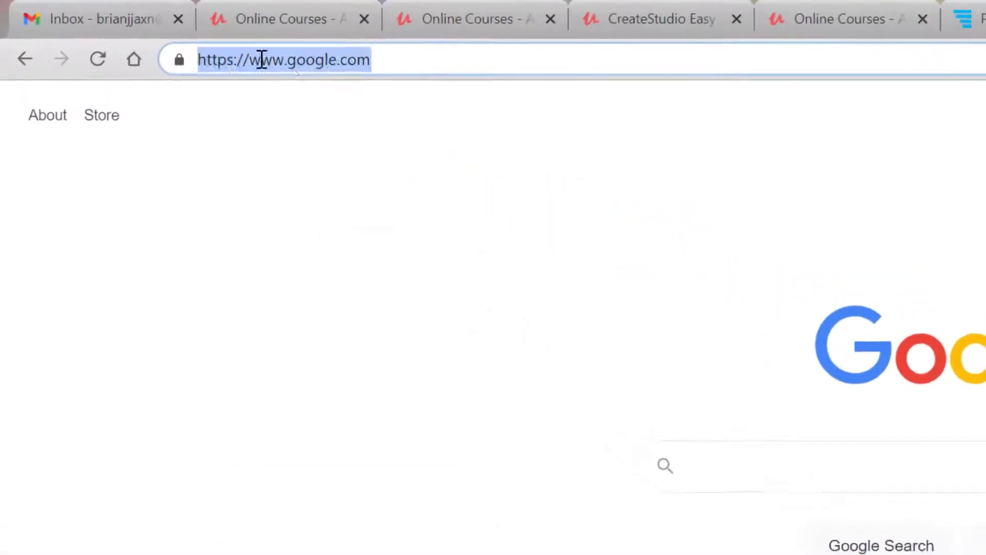
triple_click(132, 32)
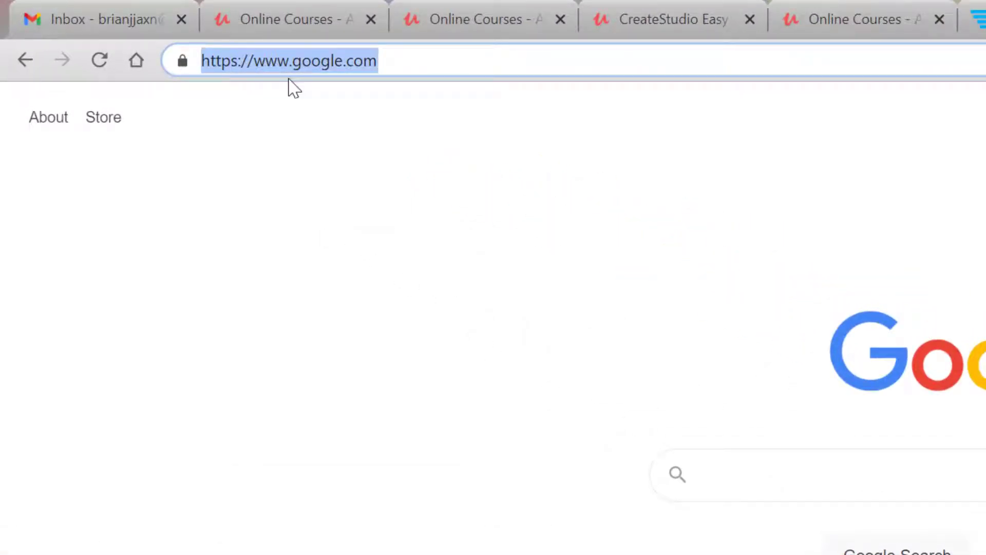
type("fonts")
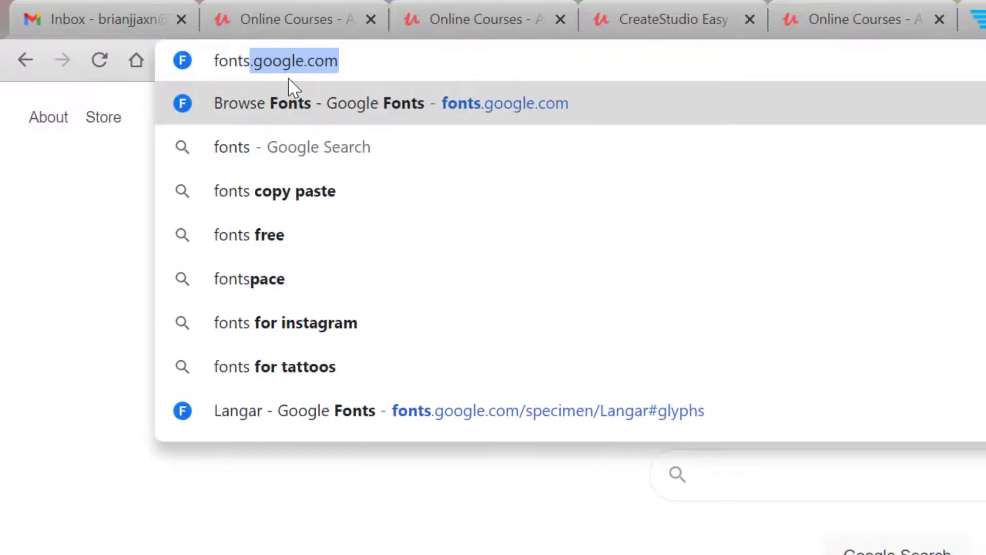
type(".google")
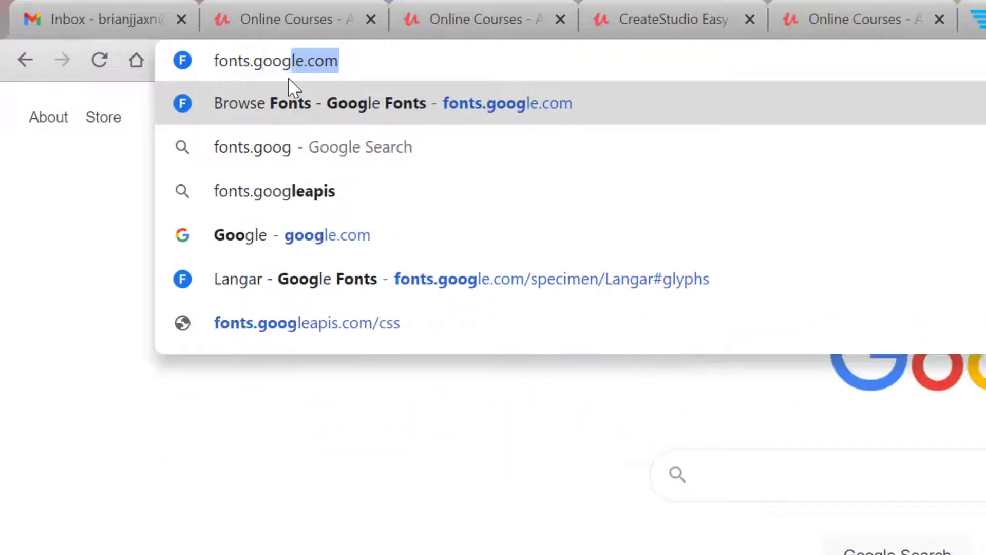
type(".com")
key("Return")
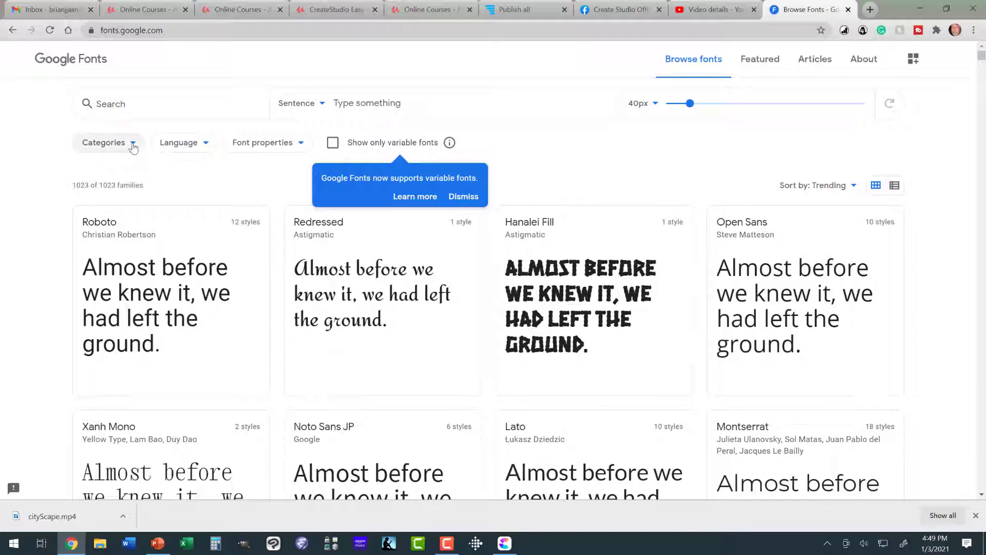
Check the available font property filters, then open the Hanalei Fill font family's page.
left_click(293, 145)
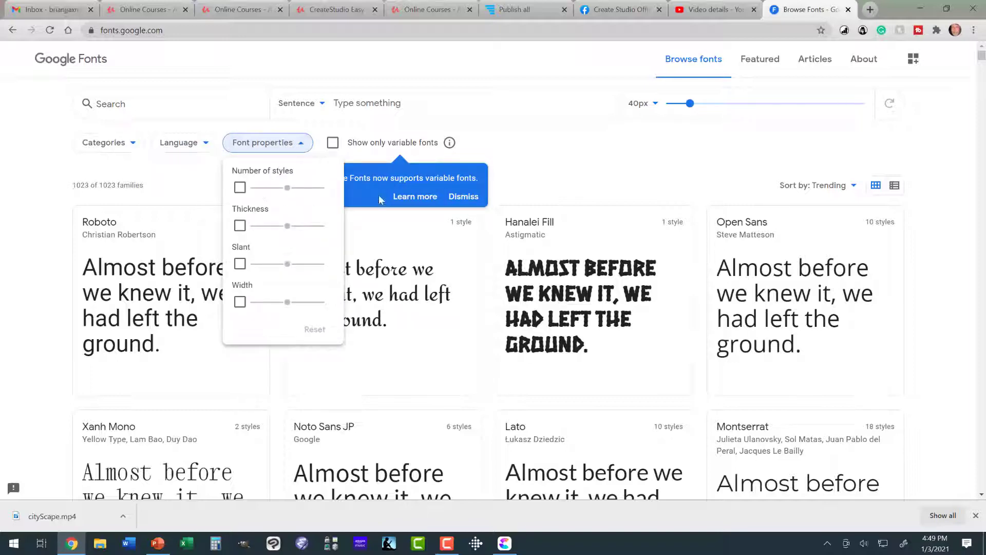
left_click(529, 159)
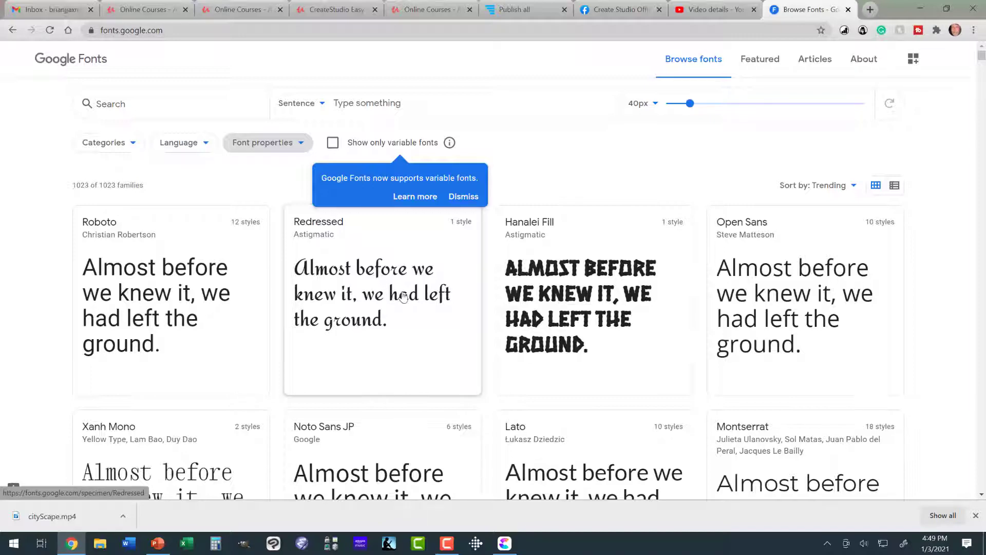
left_click(536, 299)
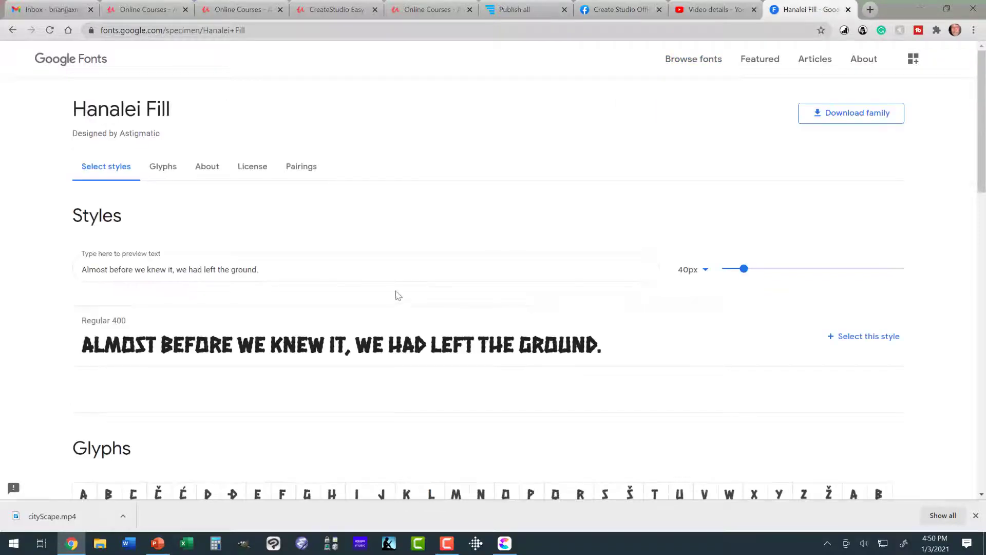
Examine the Hanalei Fill page's glyphs, description and license terms.
scroll(393, 287, "down", 3)
scroll(389, 281, "down", 8)
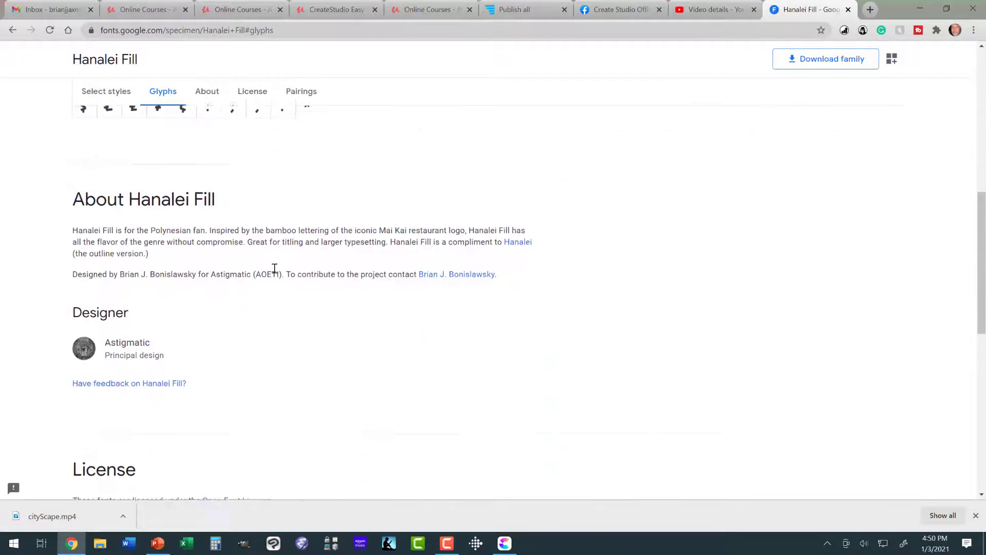
scroll(259, 276, "down", 3)
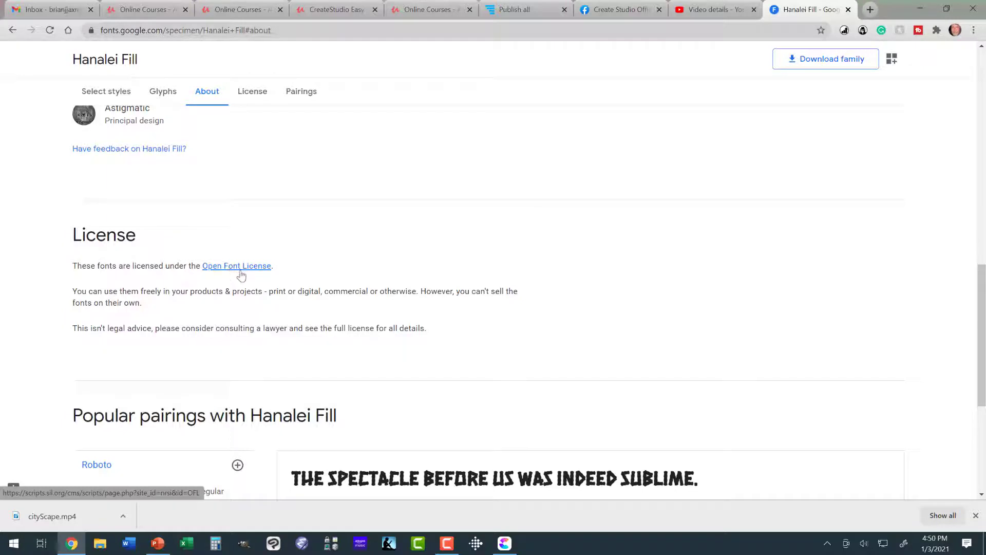
scroll(239, 271, "down", 1)
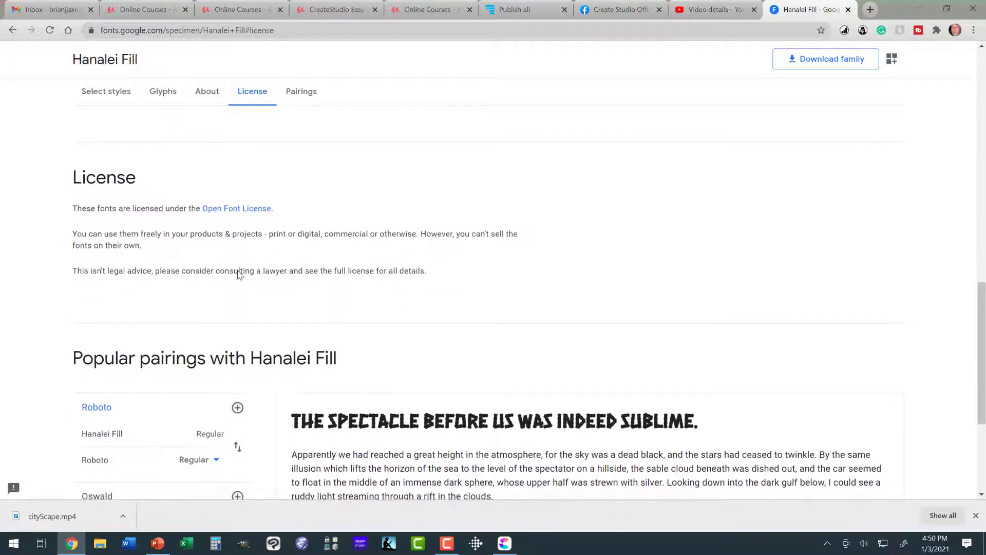
scroll(229, 265, "up", 8)
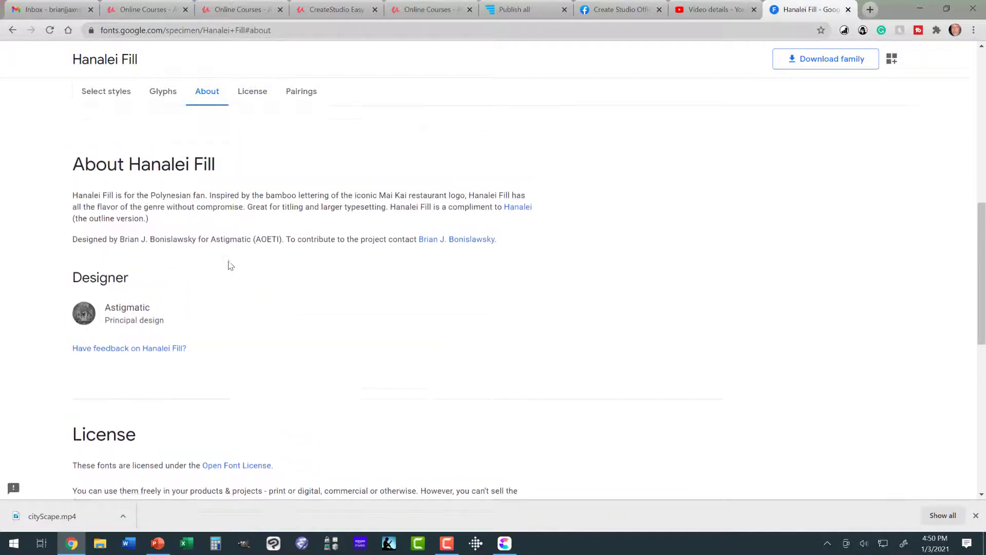
scroll(230, 262, "up", 5)
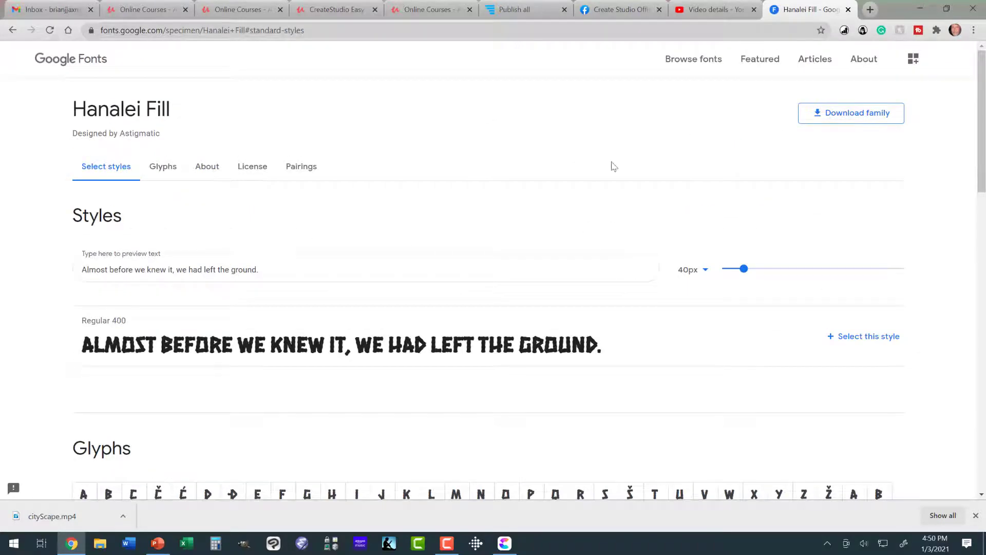
Download the Hanalei Fill family as Hanalei_Fill.zip into the Downloads folder and open the archive.
left_click(820, 114)
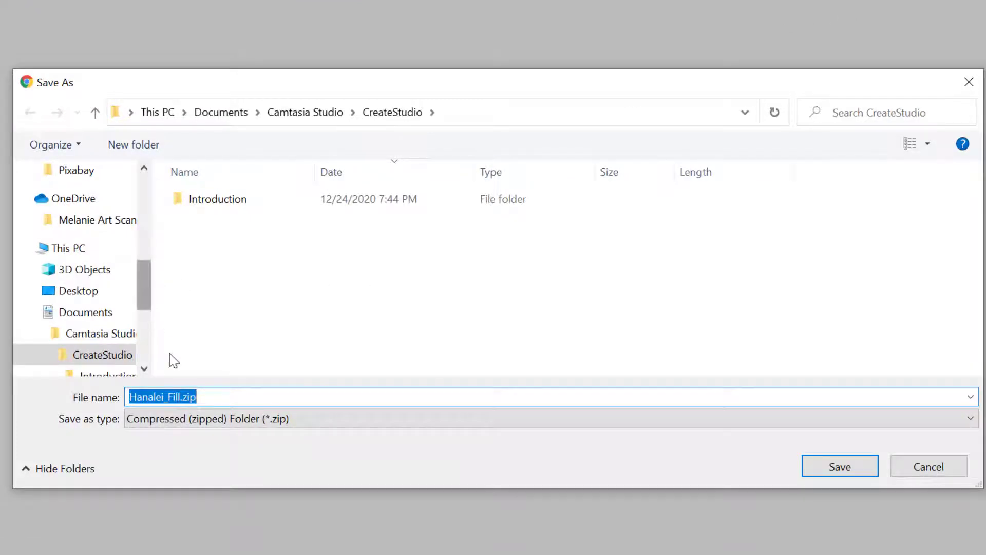
left_click_drag(144, 272, 146, 203)
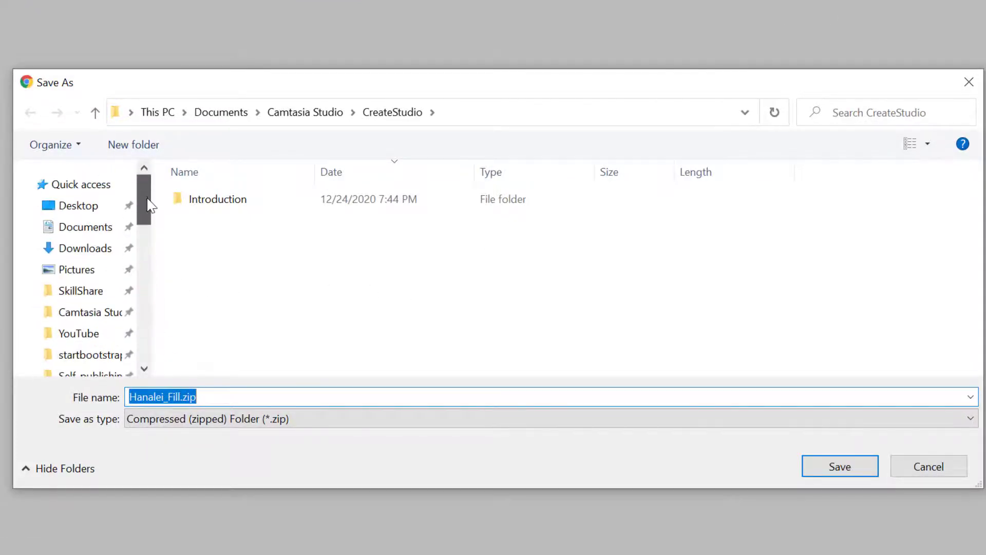
left_click(96, 251)
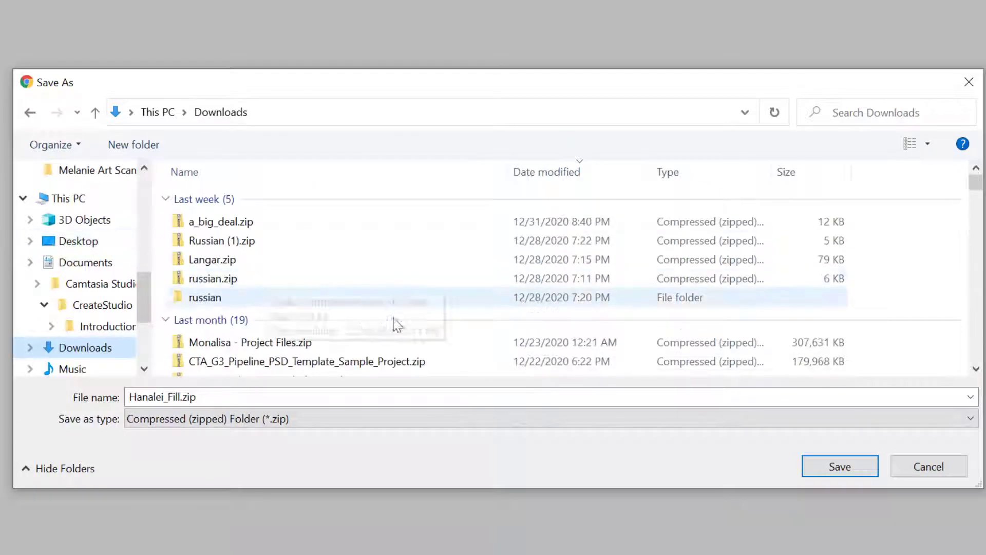
left_click(819, 464)
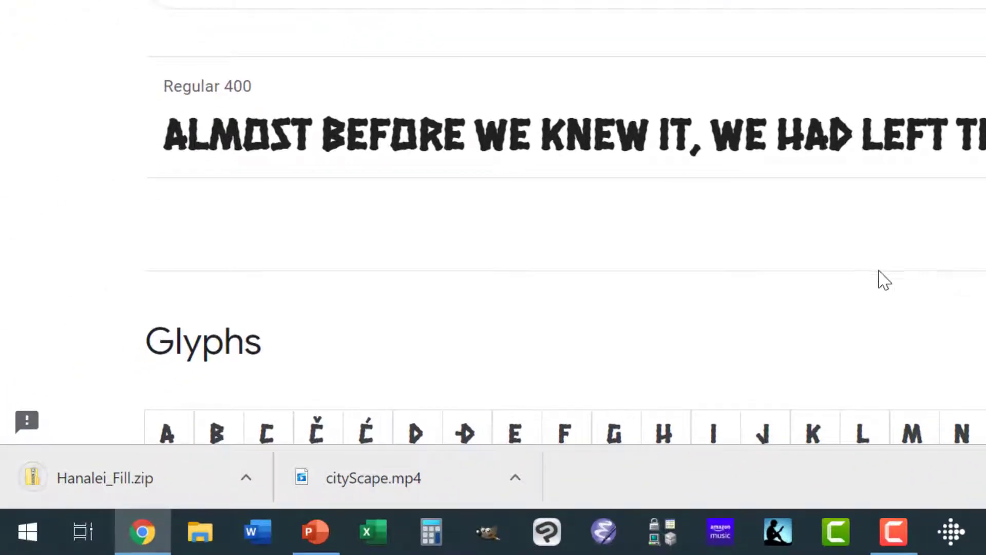
left_click(246, 477)
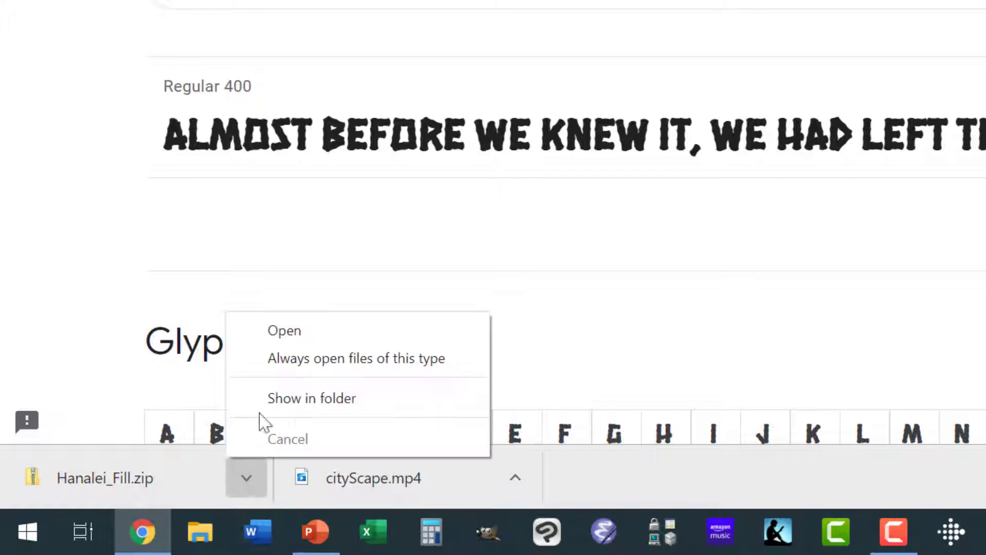
left_click(287, 331)
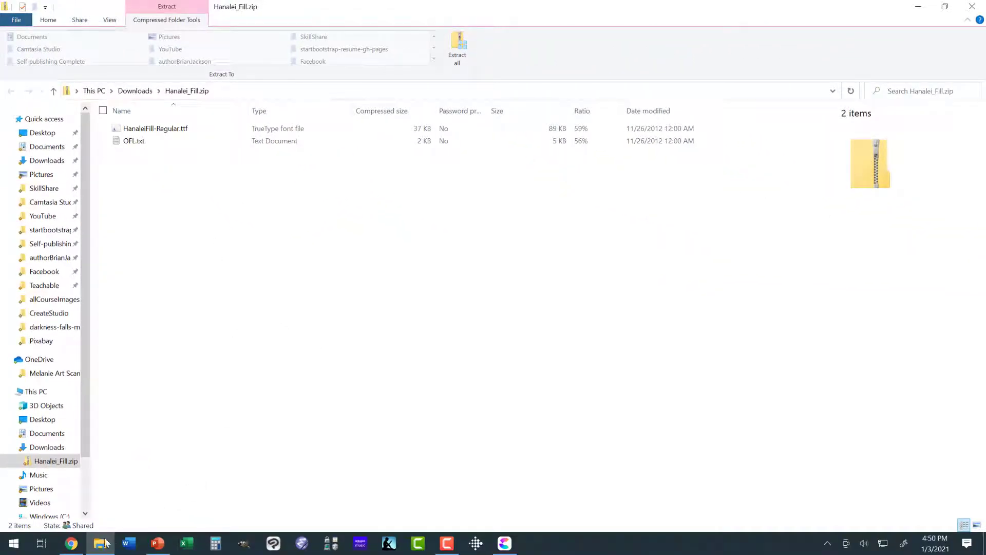
Switch back to Chrome and go to the dafont.com website.
left_click(72, 544)
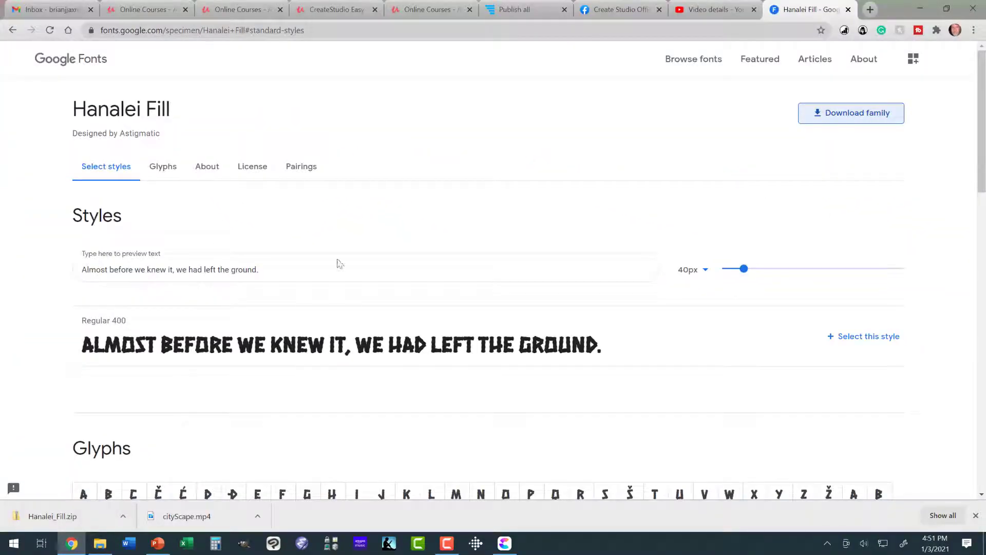
left_click(297, 31)
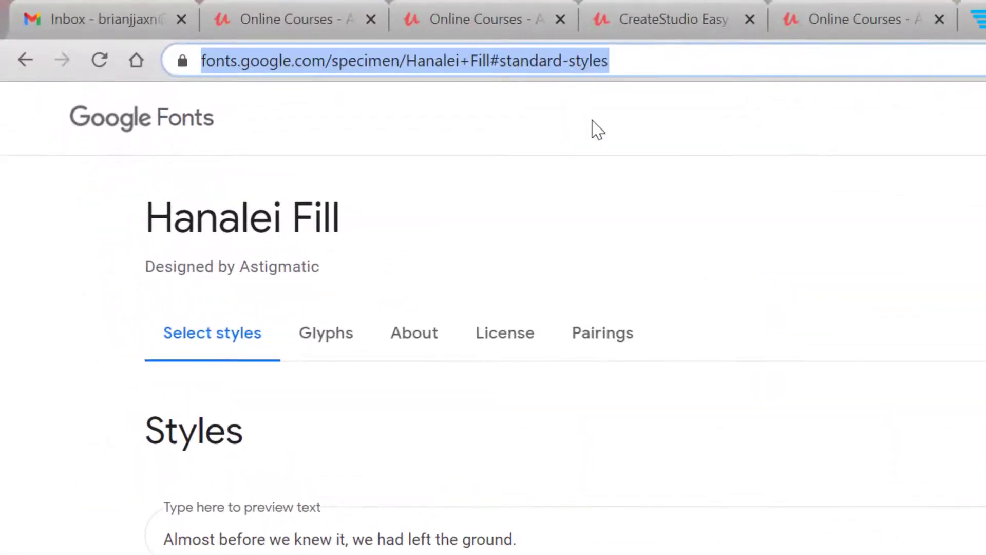
type("dafont.com")
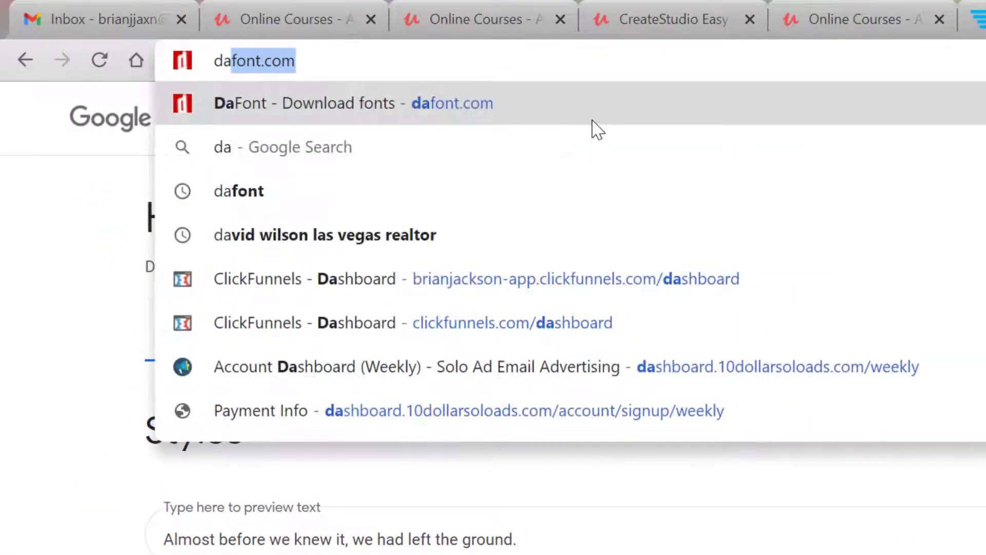
key("Return")
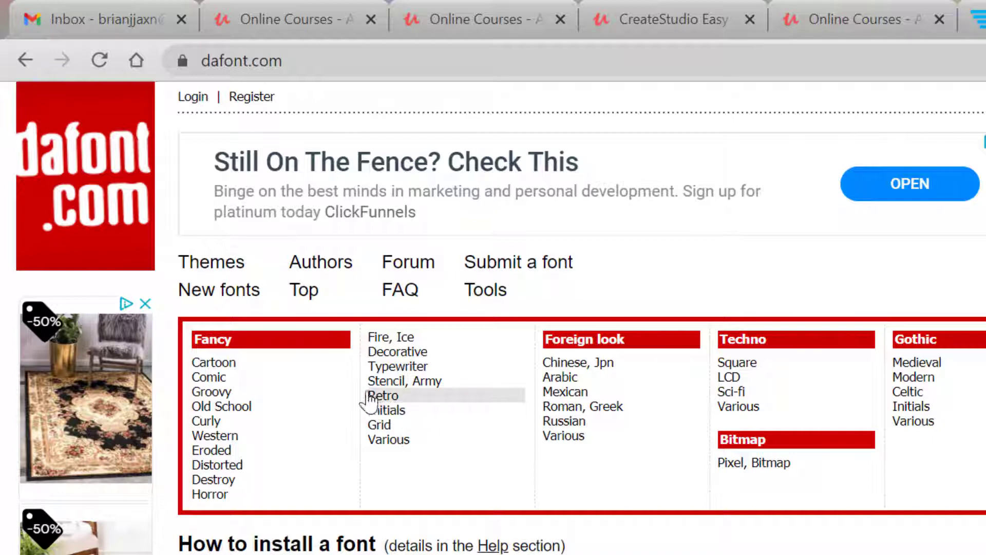
Browse the Fancy > Cartoon font category, examining the fonts and their usage licenses, and continue to page 2.
left_click(233, 366)
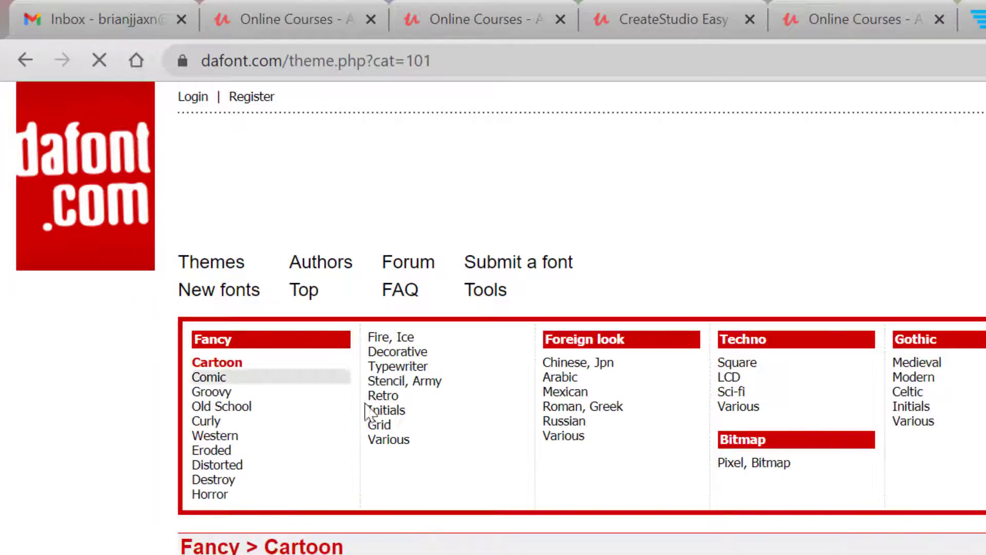
scroll(526, 431, "down", 3)
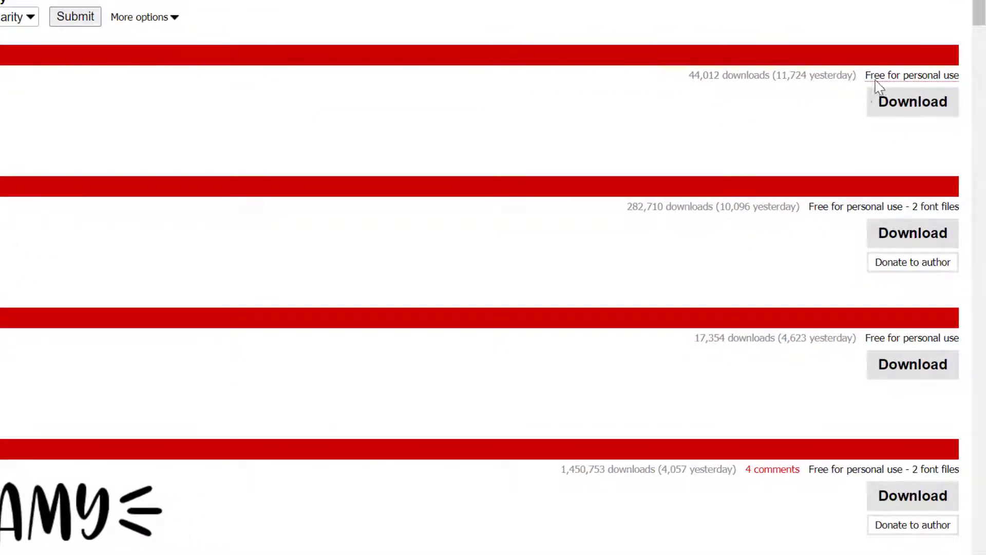
scroll(834, 109, "down", 3)
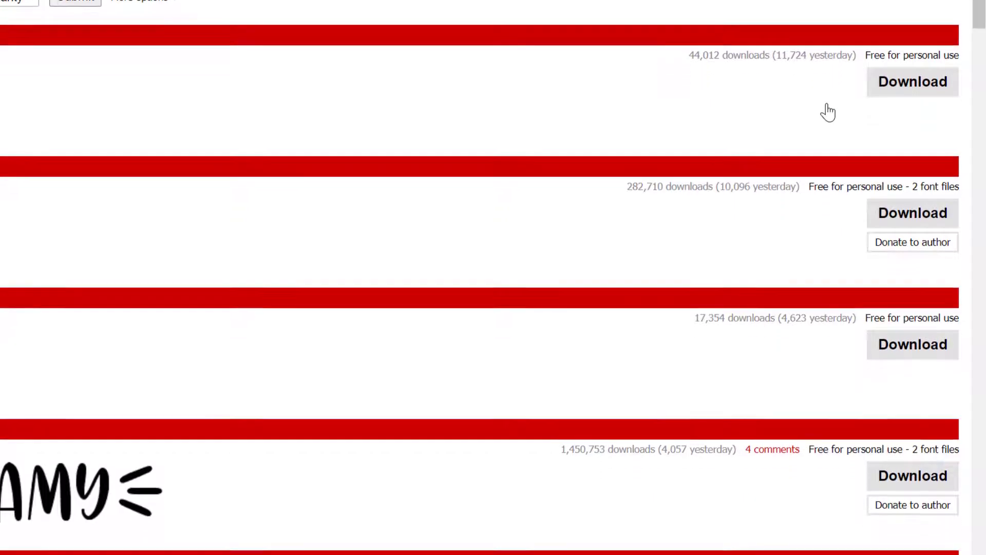
scroll(815, 114, "down", 10)
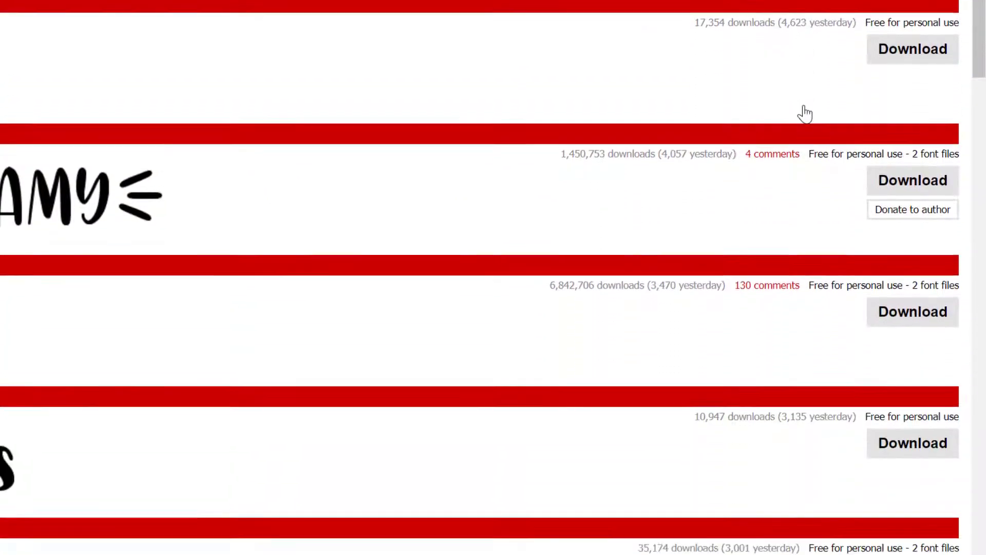
scroll(751, 144, "down", 6)
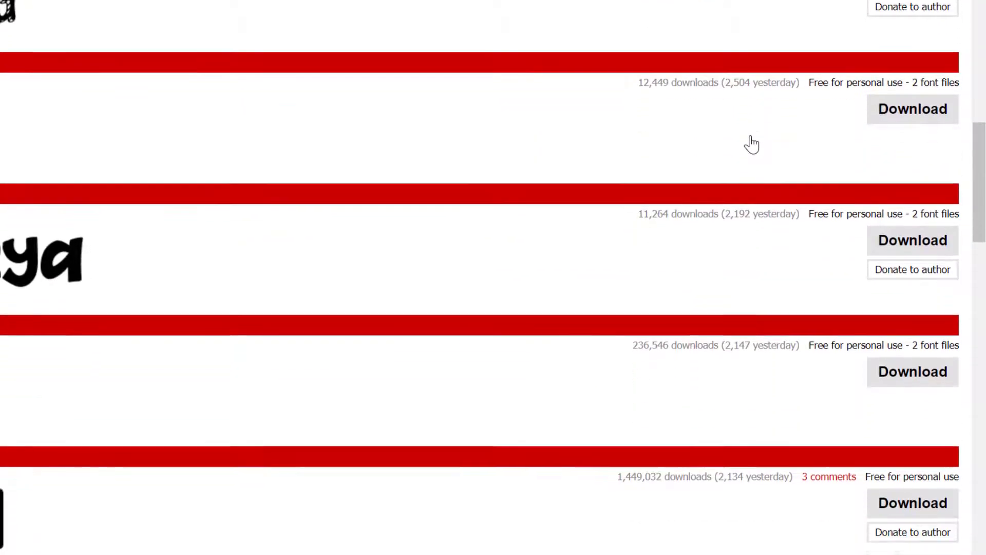
scroll(751, 144, "down", 5)
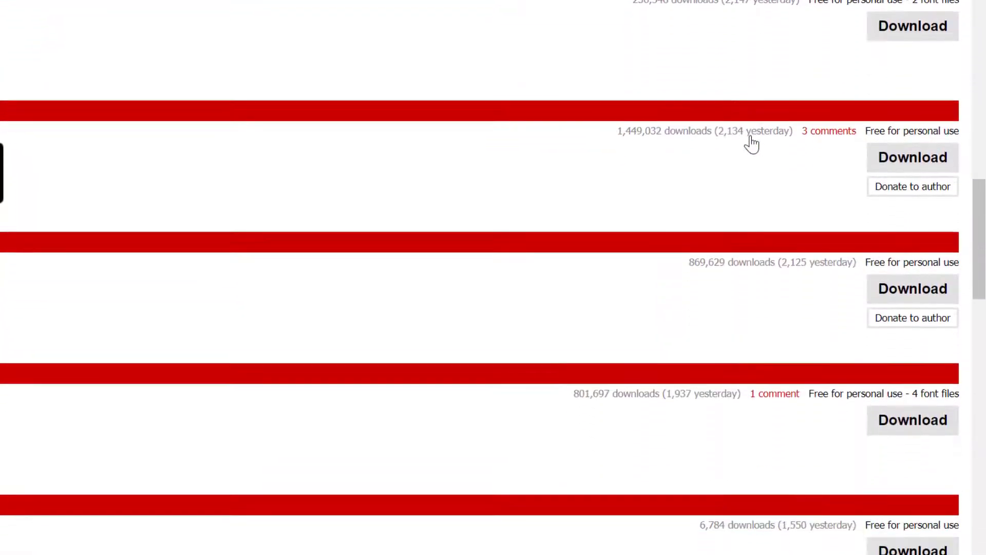
scroll(751, 144, "down", 7)
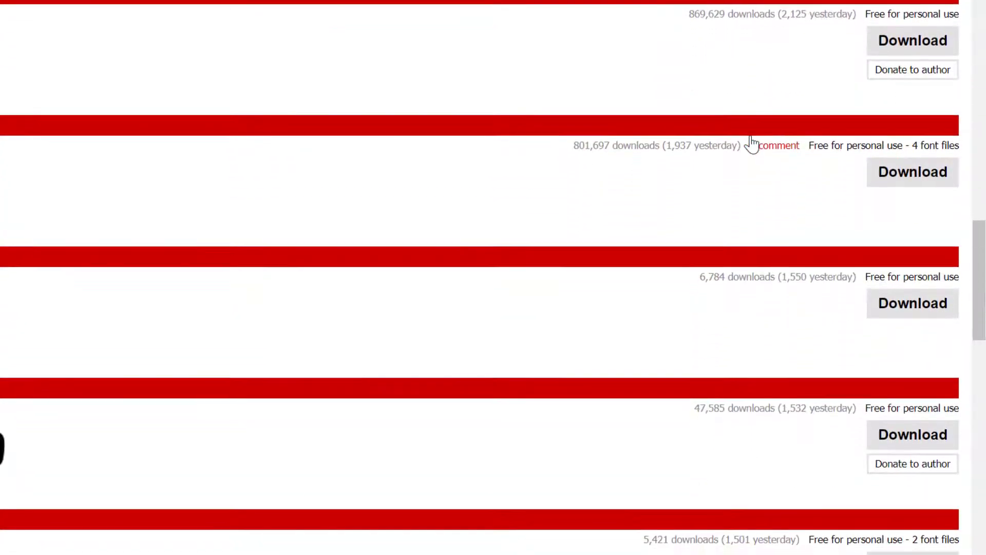
scroll(748, 149, "down", 4)
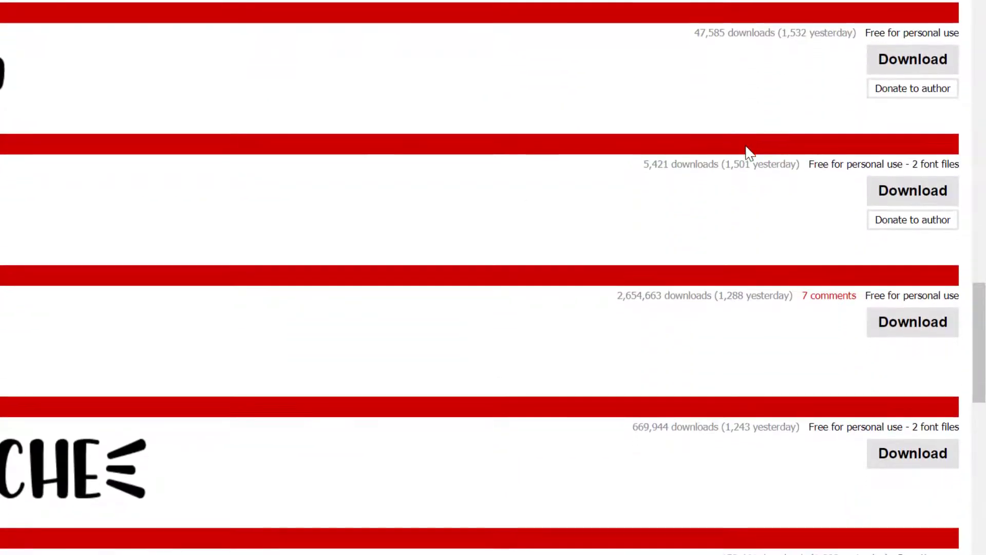
scroll(748, 161, "down", 7)
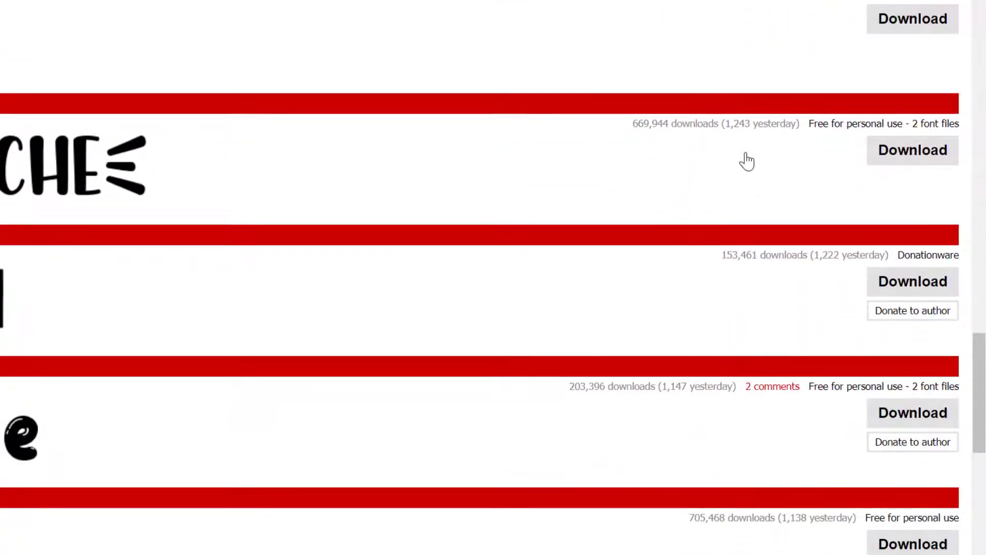
scroll(748, 163, "down", 4)
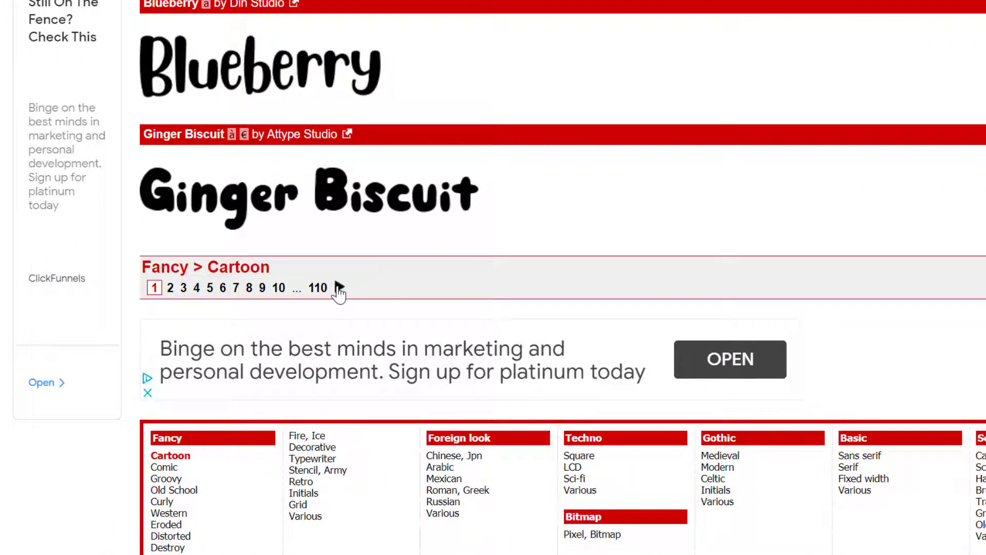
left_click(339, 288)
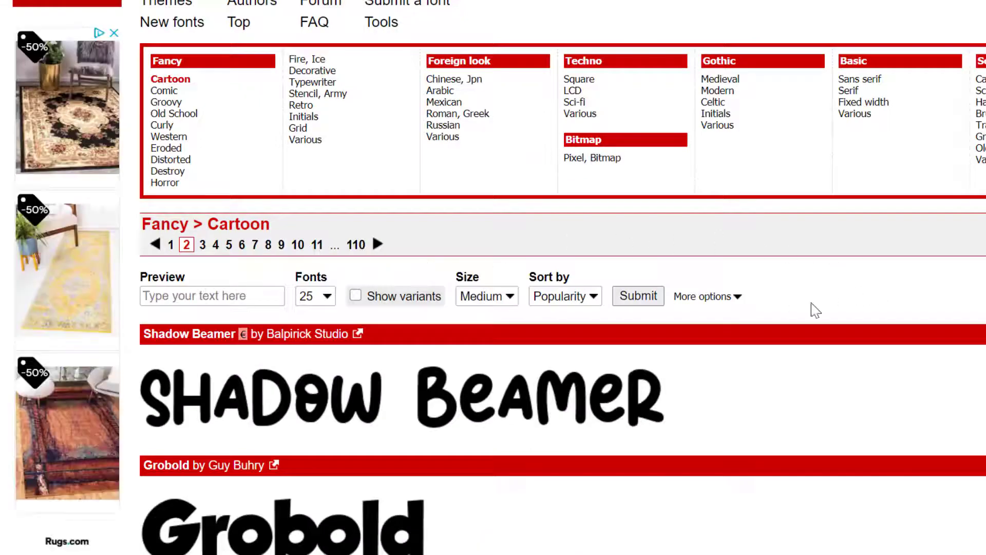
Find the 100% Free Super Mario 256 font, download it as super_mario_256.zip into the Downloads folder and open the archive.
scroll(765, 306, "down", 4)
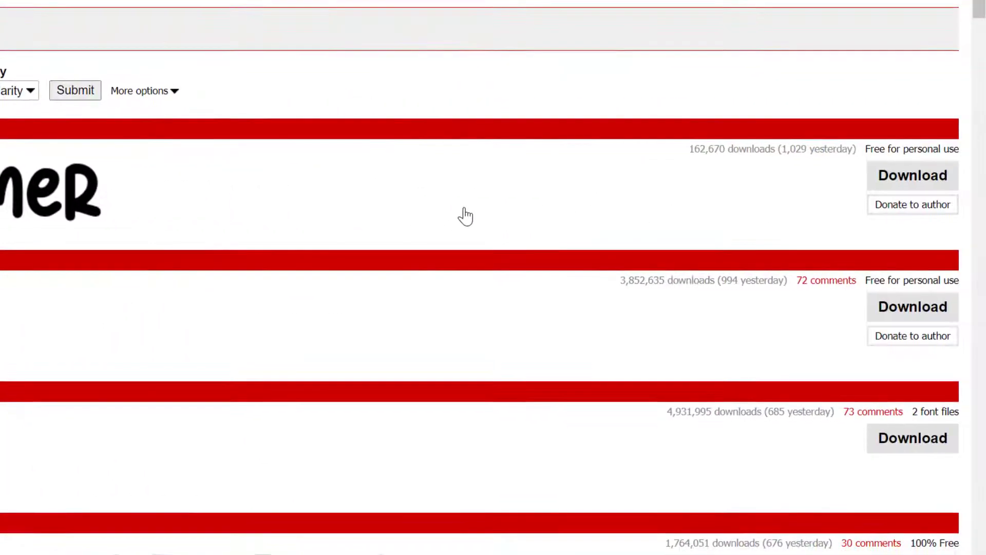
scroll(981, 225, "down", 3)
scroll(465, 215, "down", 2)
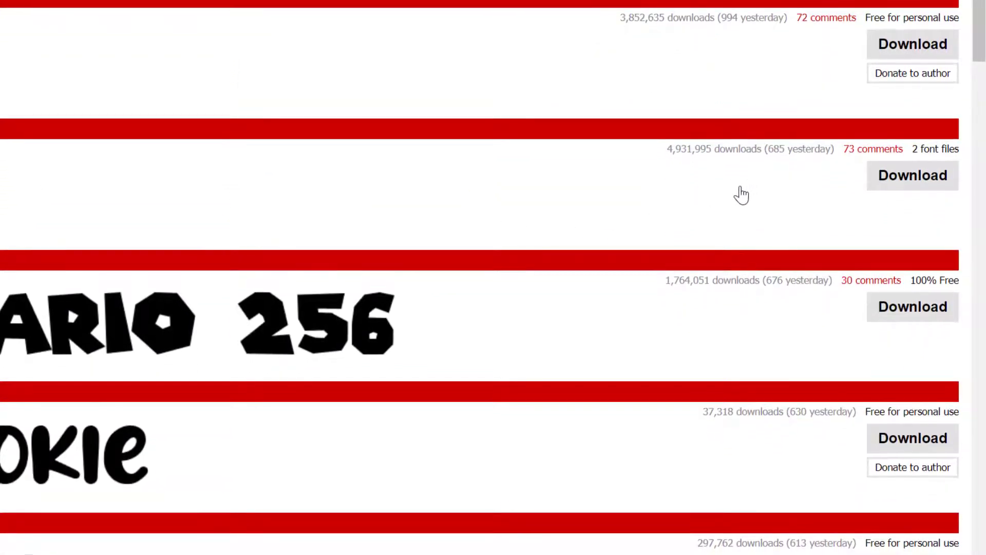
scroll(740, 194, "down", 1)
scroll(817, 264, "down", 1)
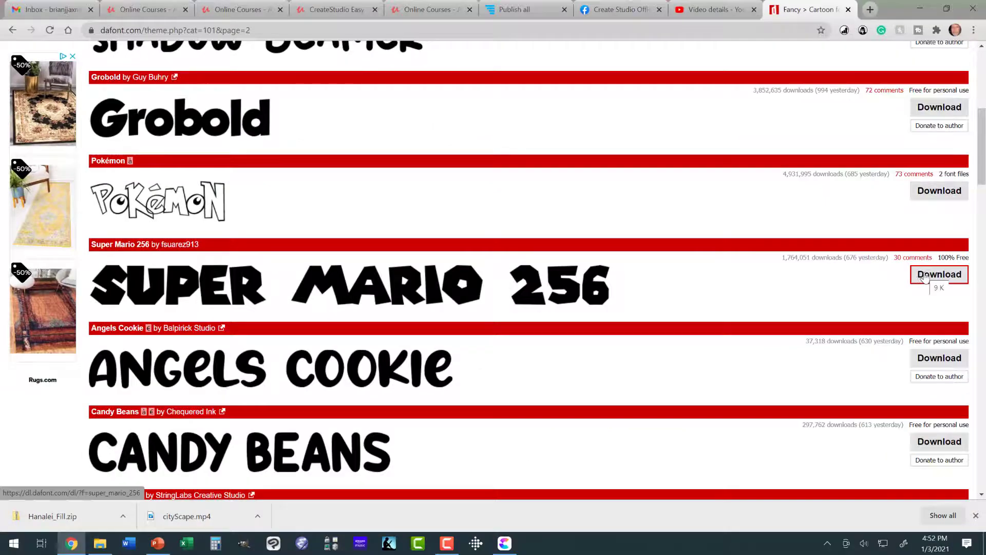
left_click(924, 276)
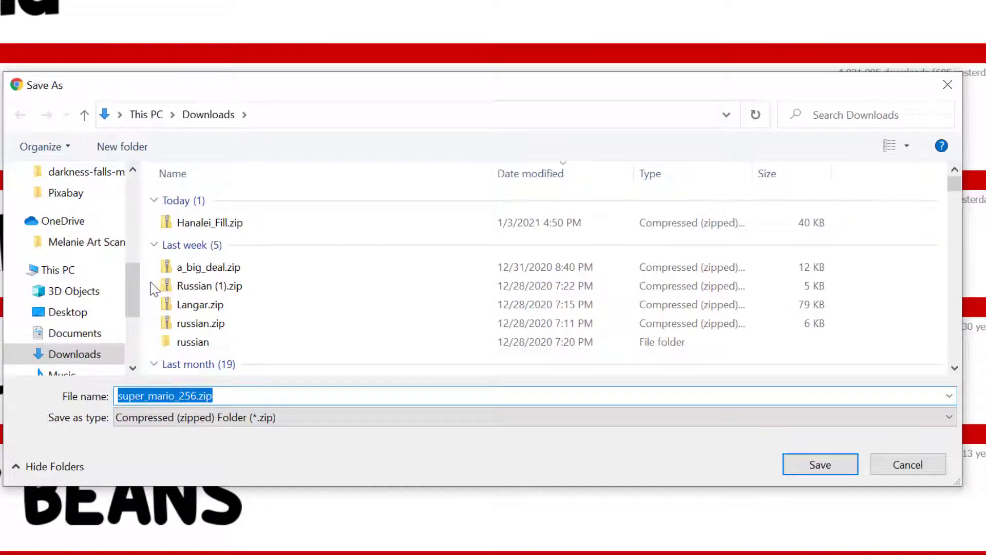
left_click(838, 464)
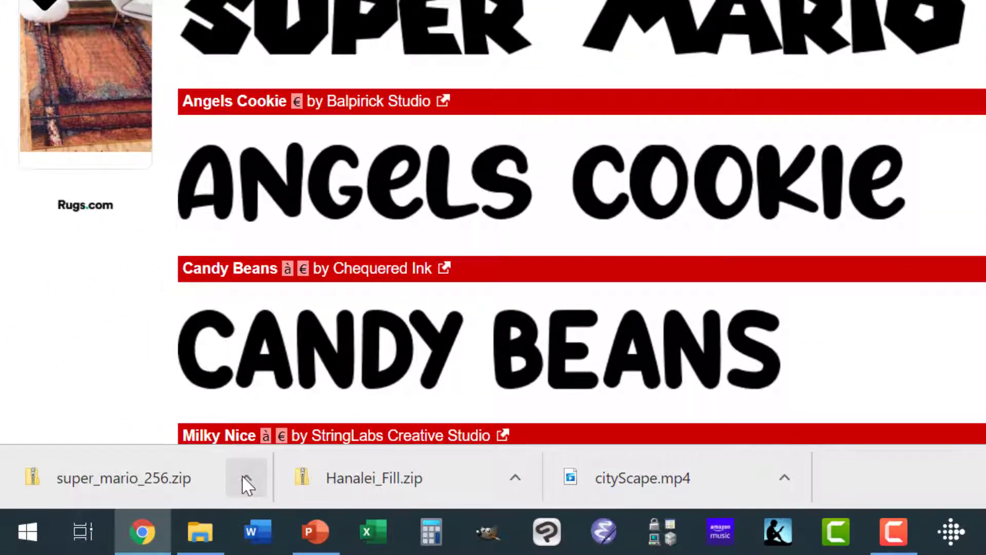
left_click(247, 478)
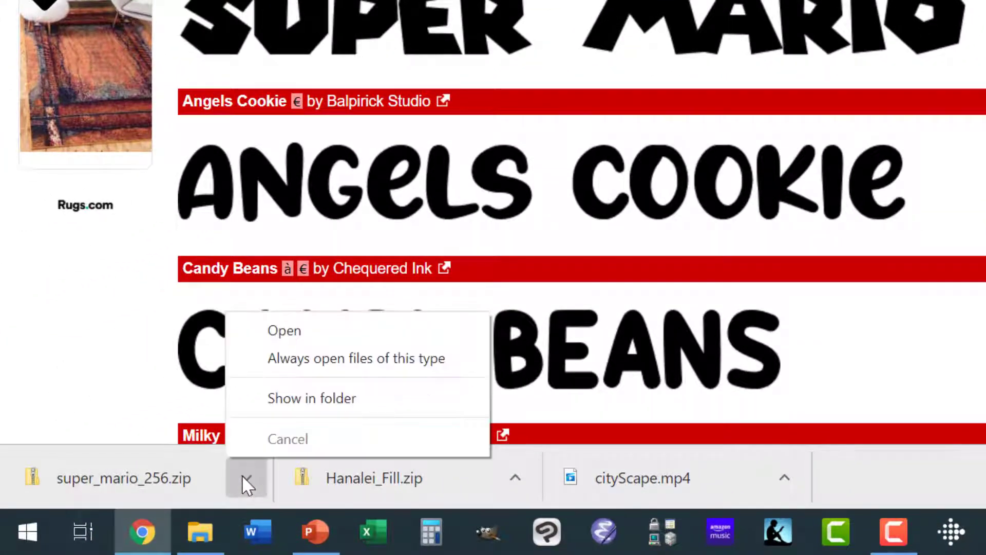
left_click(278, 335)
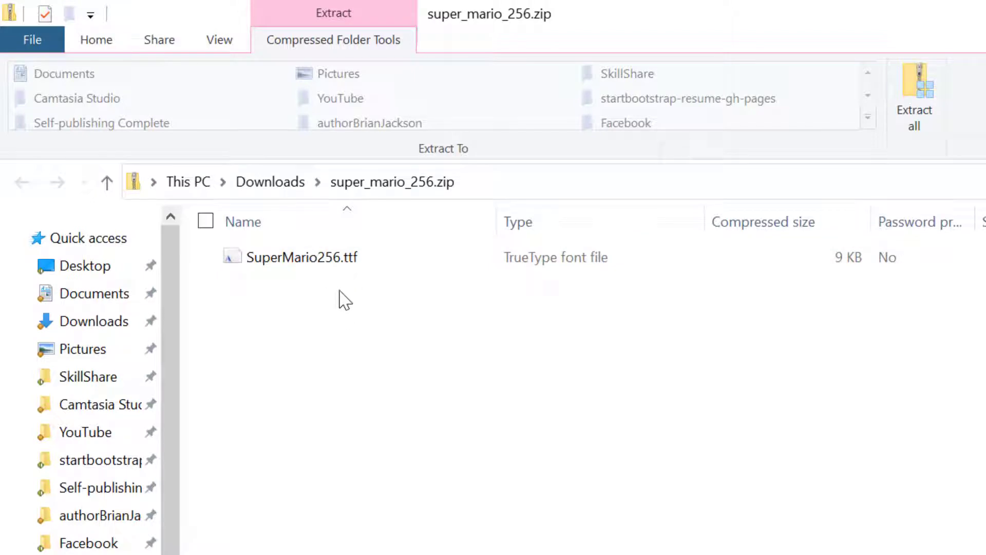
Install the Super Mario 256 font from SuperMario256.ttf and extract the archive to the super_mario_256 folder in Downloads.
left_click(336, 263)
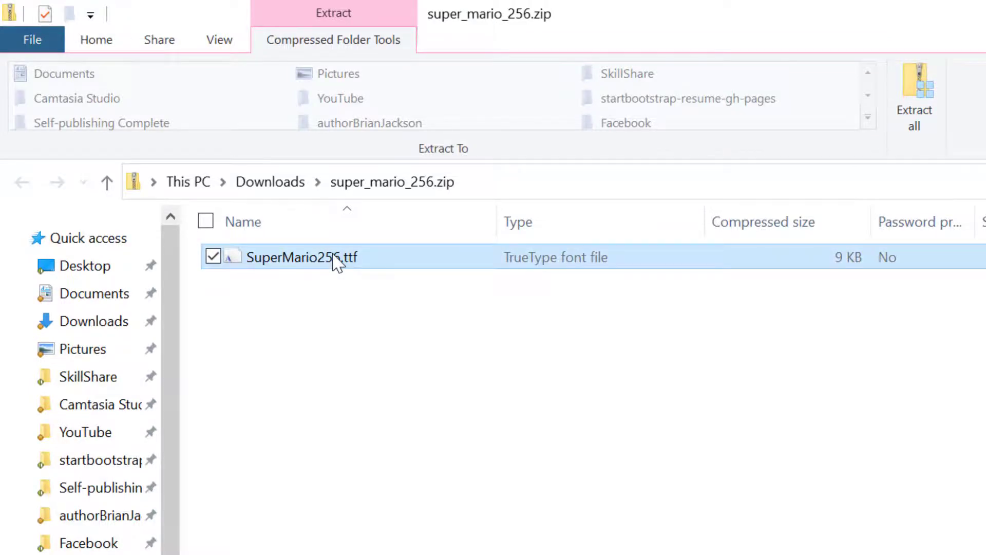
double_click(336, 259)
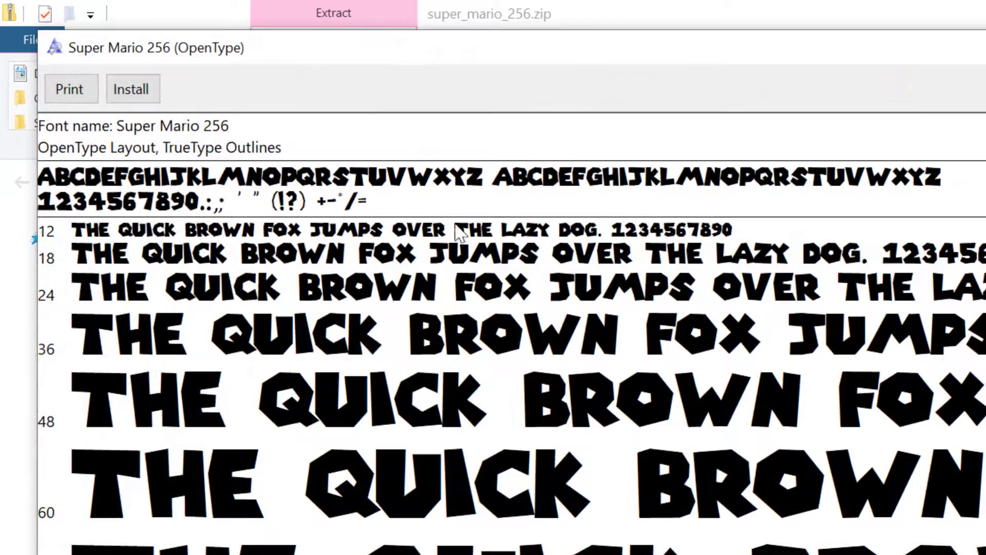
left_click_drag(561, 67, 686, 206)
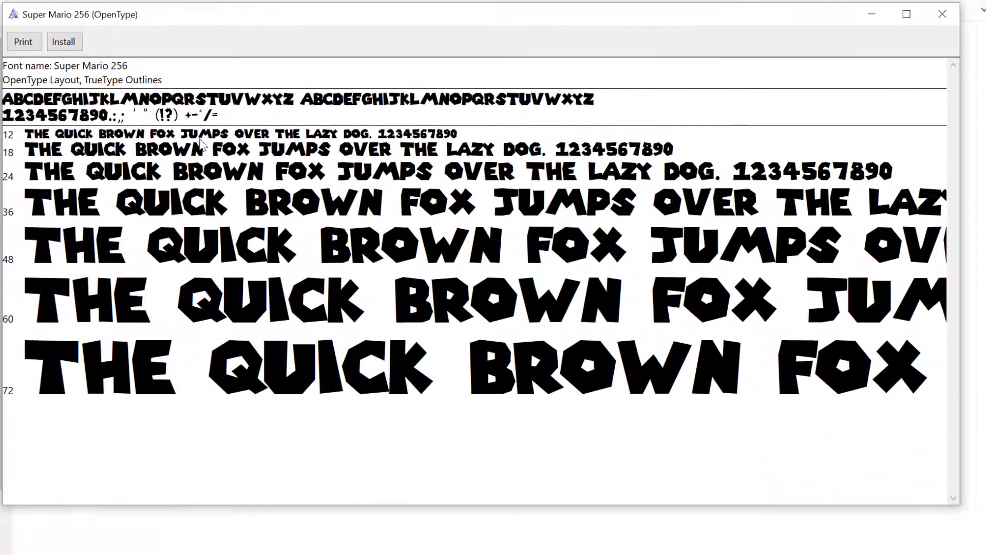
left_click(73, 43)
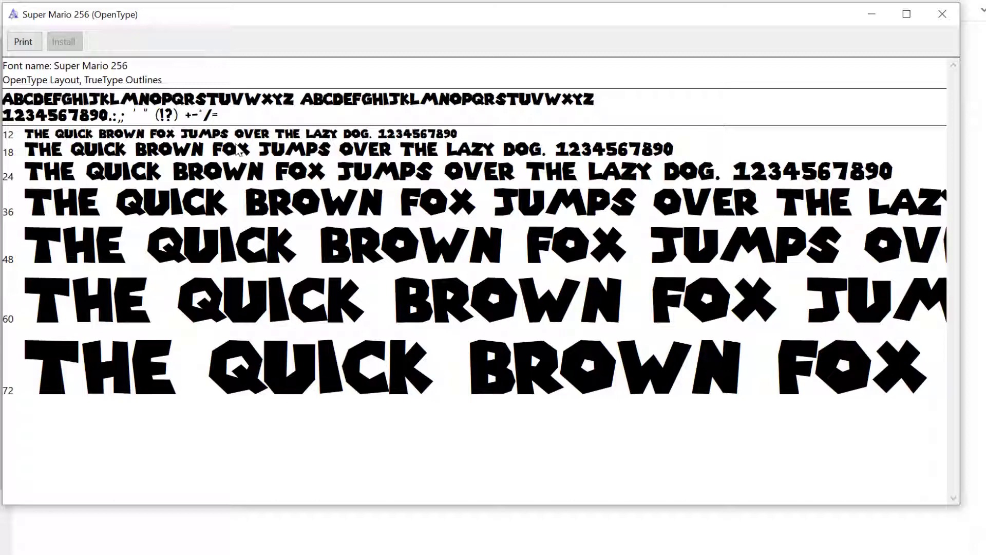
left_click(947, 17)
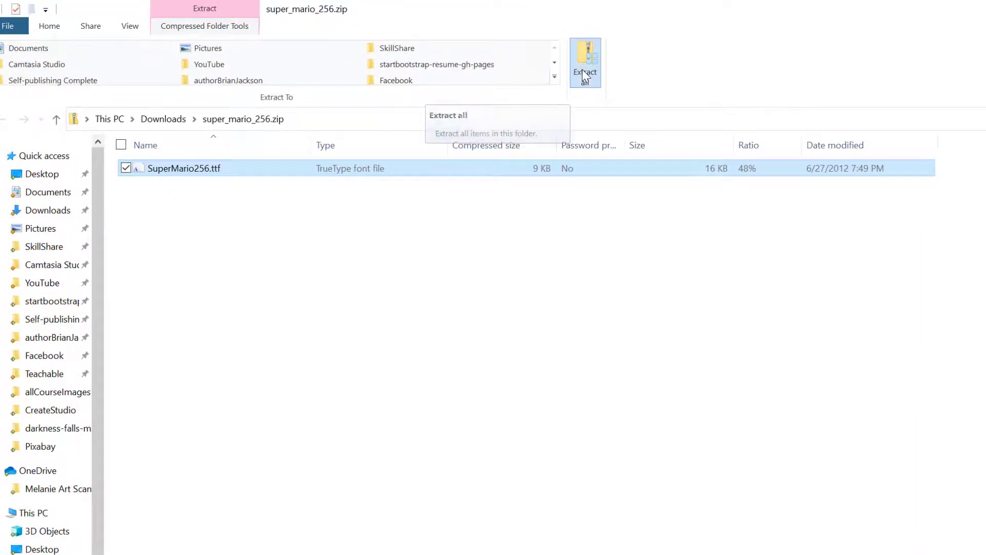
left_click(585, 76)
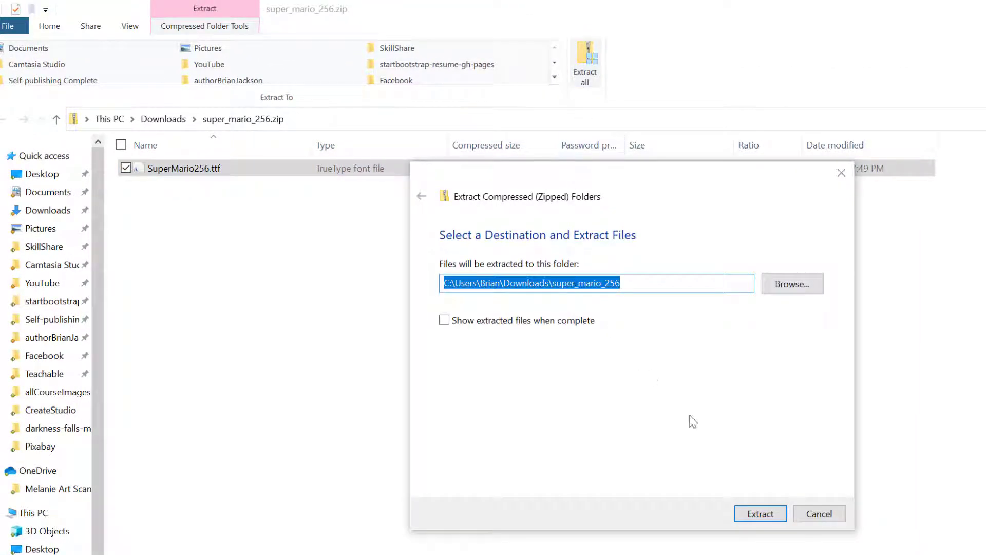
left_click(753, 513)
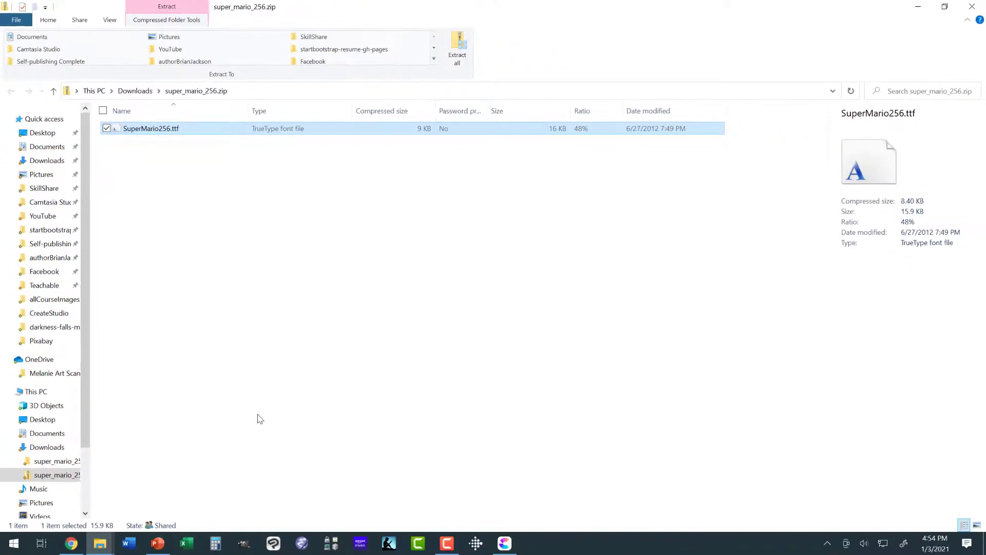
Switch back to Chrome and search Google for "convert ttf to woff".
left_click(71, 543)
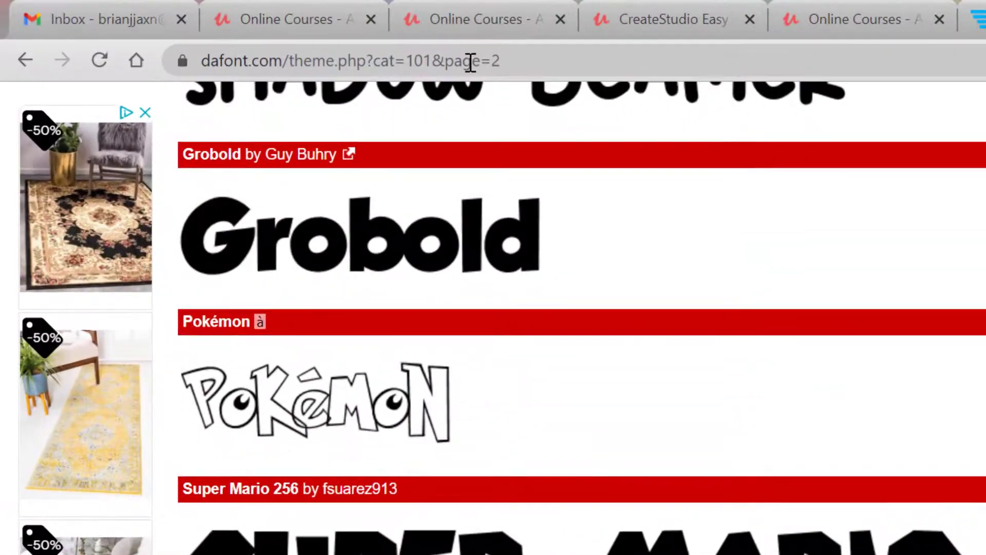
left_click(234, 30)
double_click(471, 64)
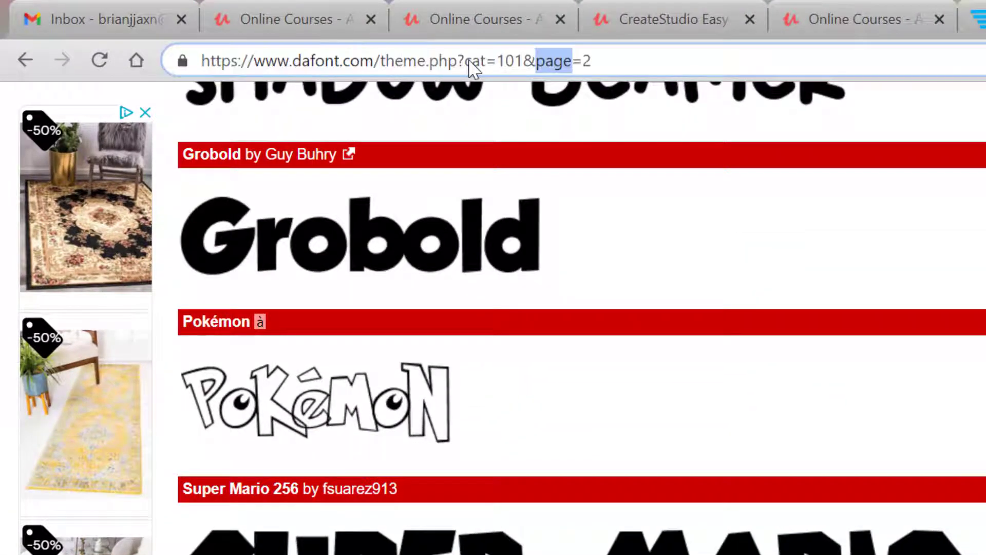
double_click(463, 60)
triple_click(476, 60)
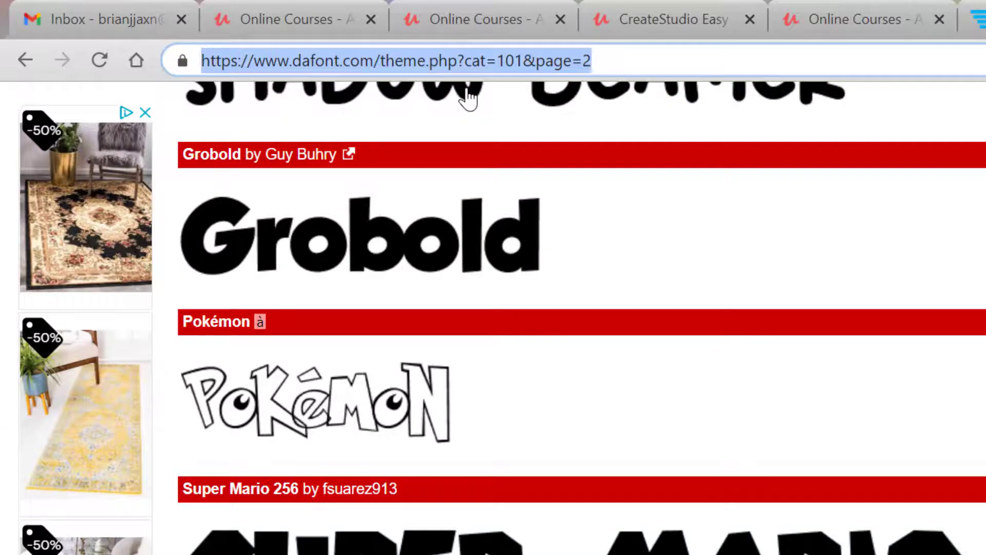
type("convert")
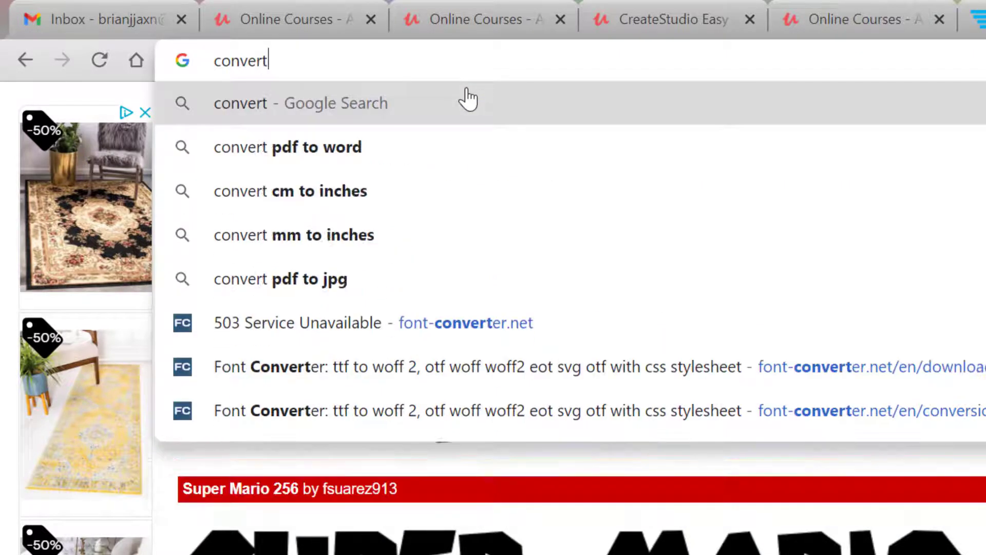
type(" ttf to ")
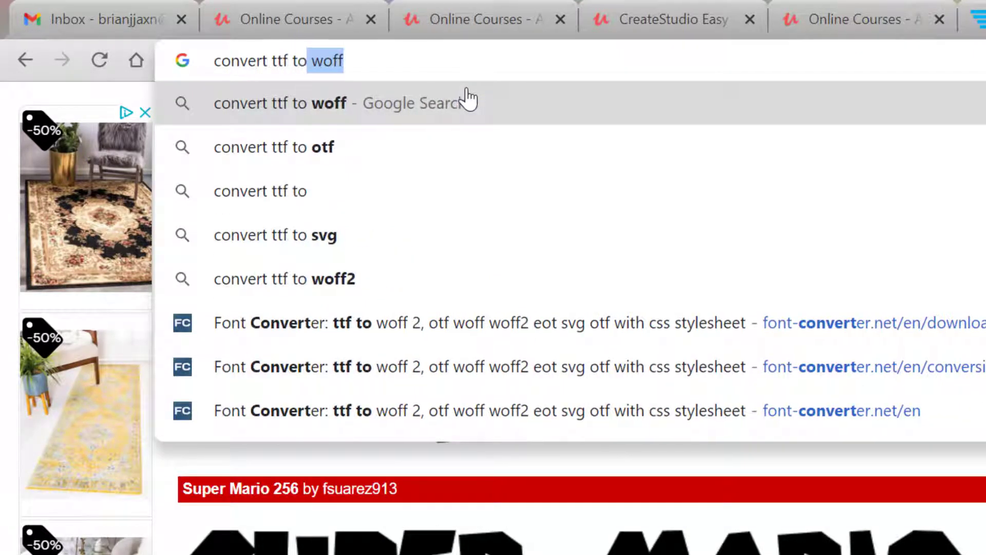
type("woof")
key("BackSpace")
key("BackSpace")
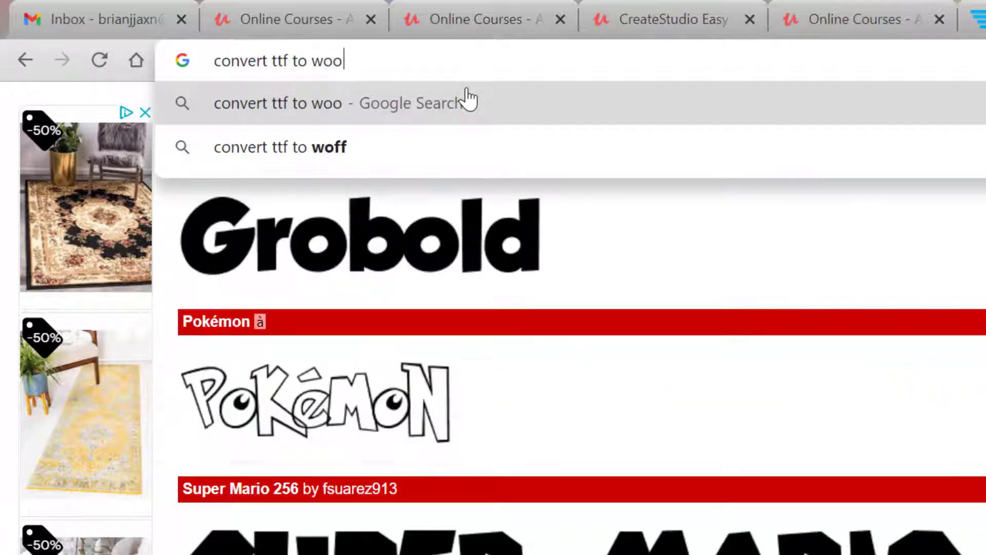
type("ff")
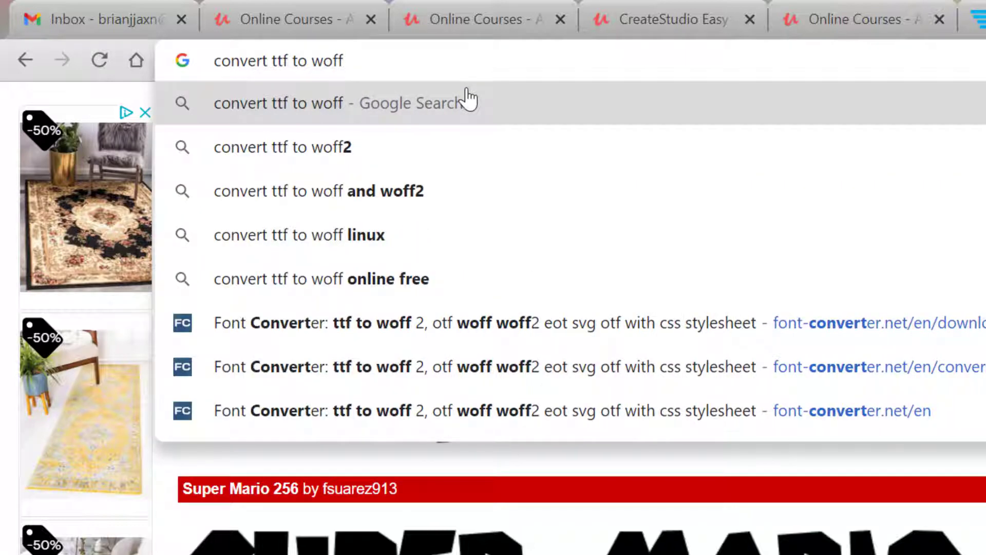
left_click(468, 99)
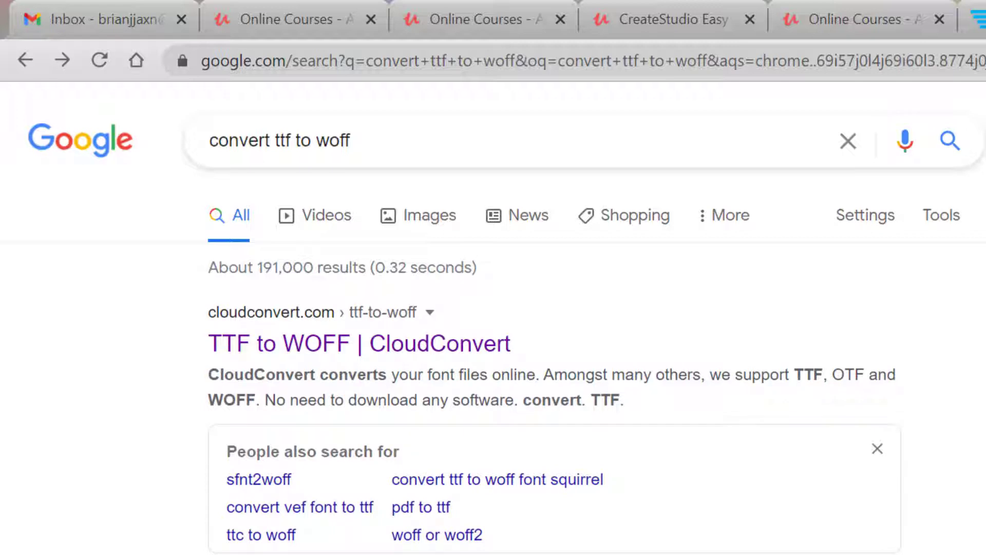
Go to CloudConvert's TTF to WOFF converter from the search results and set the output format to WOFF2.
left_click(303, 346)
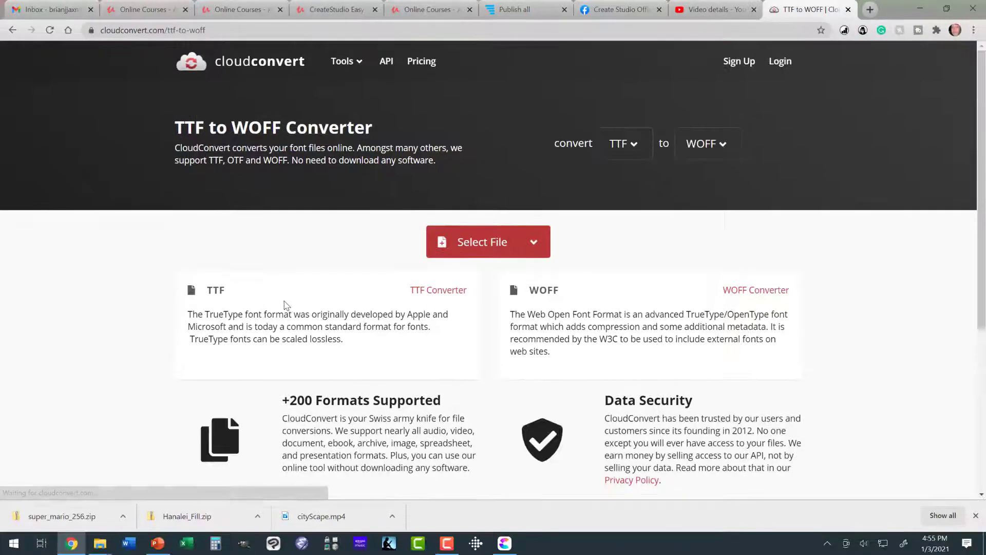
scroll(275, 282, "down", 5)
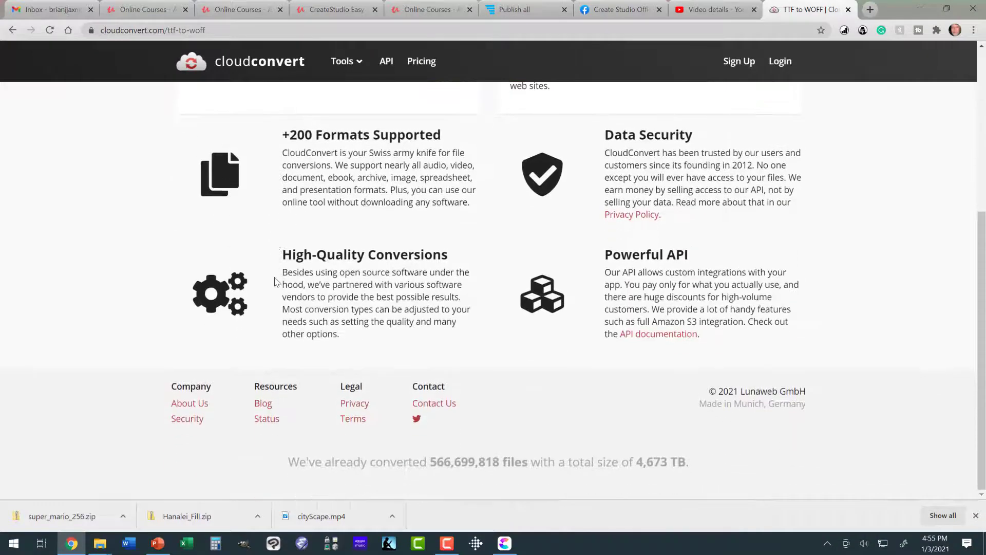
scroll(272, 281, "up", 4)
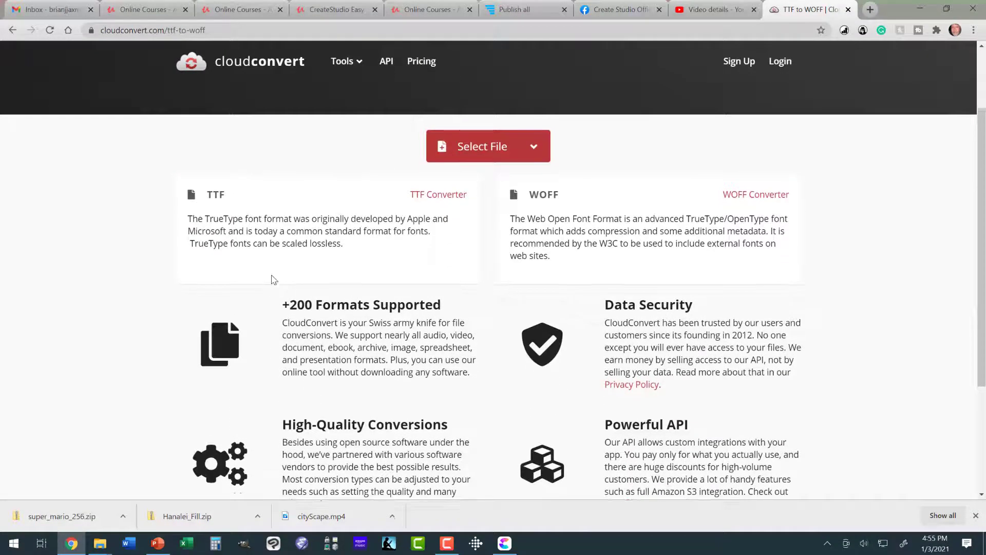
scroll(272, 278, "up", 1)
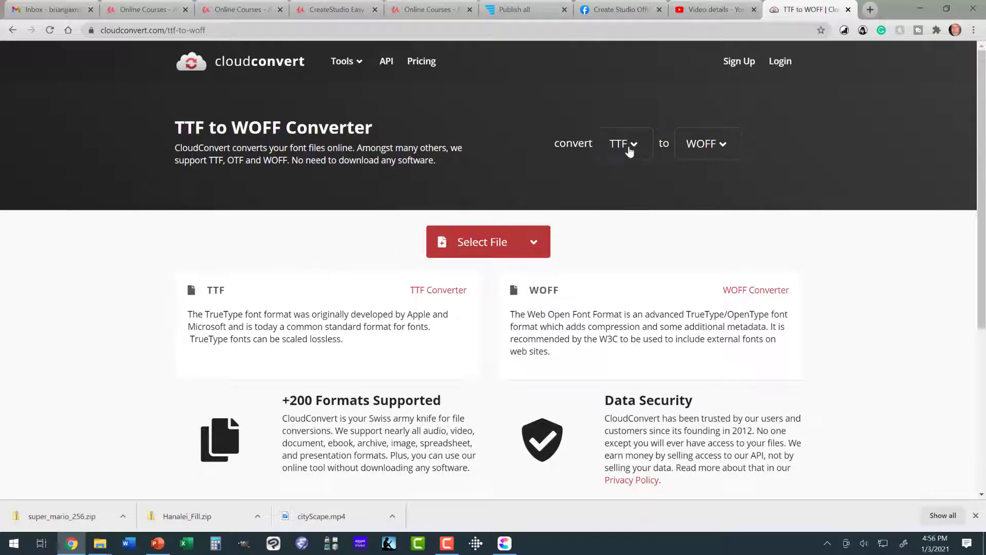
left_click(720, 146)
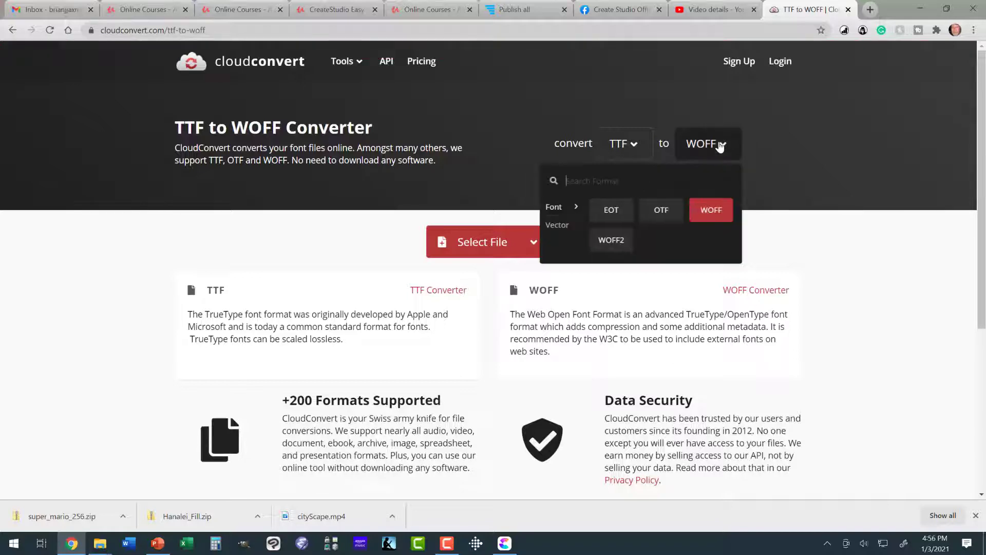
left_click(611, 241)
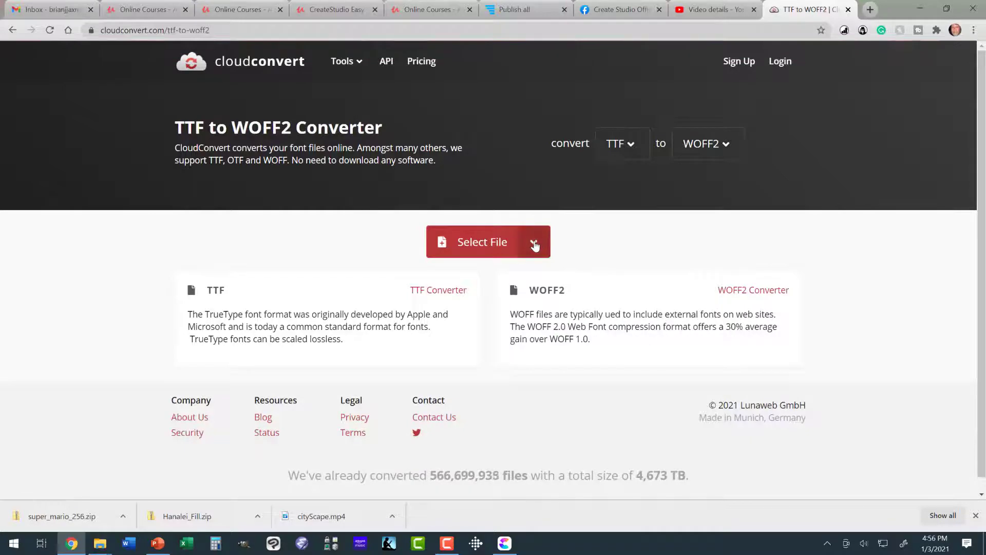
Load SuperMario256.ttf from the computer's Downloads\super_mario_256 folder and convert it to WOFF2.
left_click(534, 246)
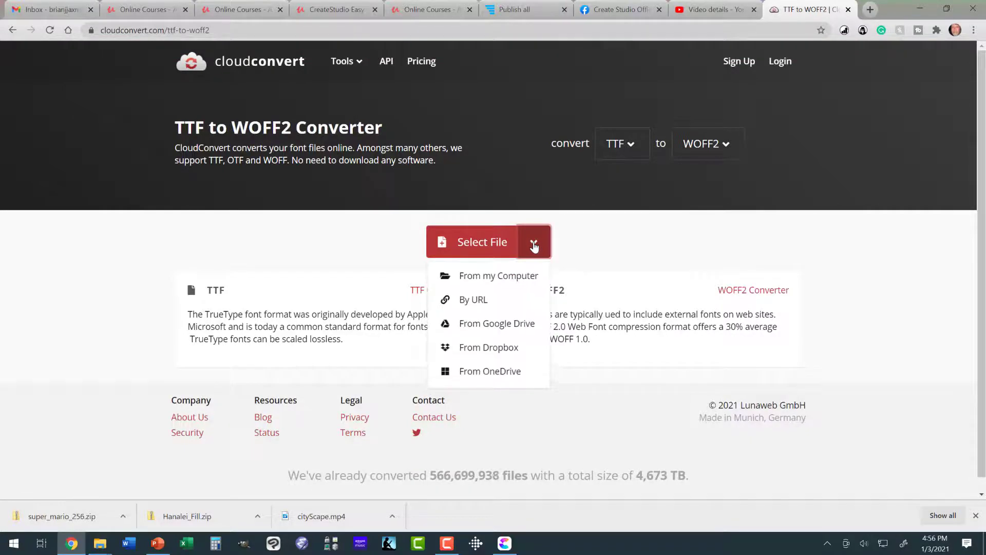
left_click(498, 278)
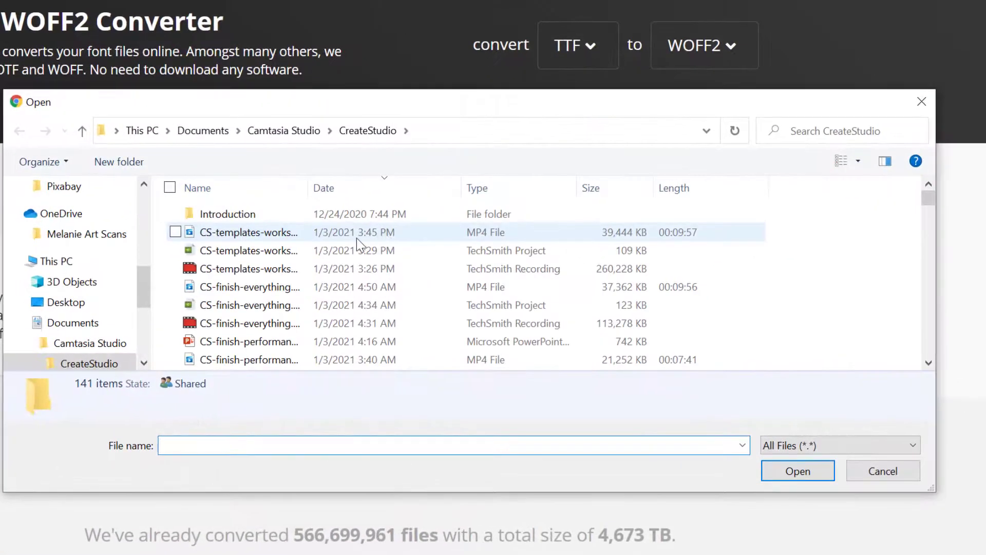
left_click_drag(144, 275, 155, 193)
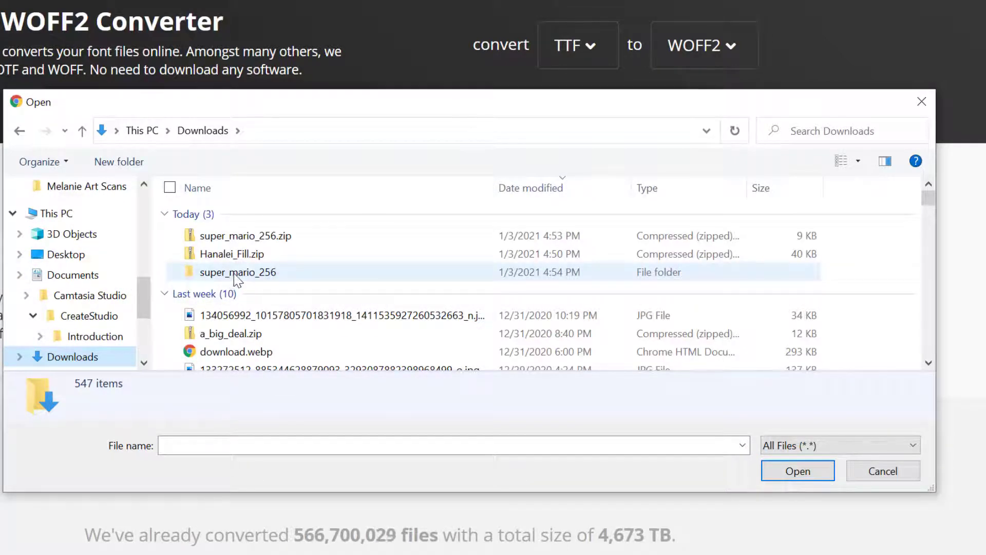
double_click(262, 273)
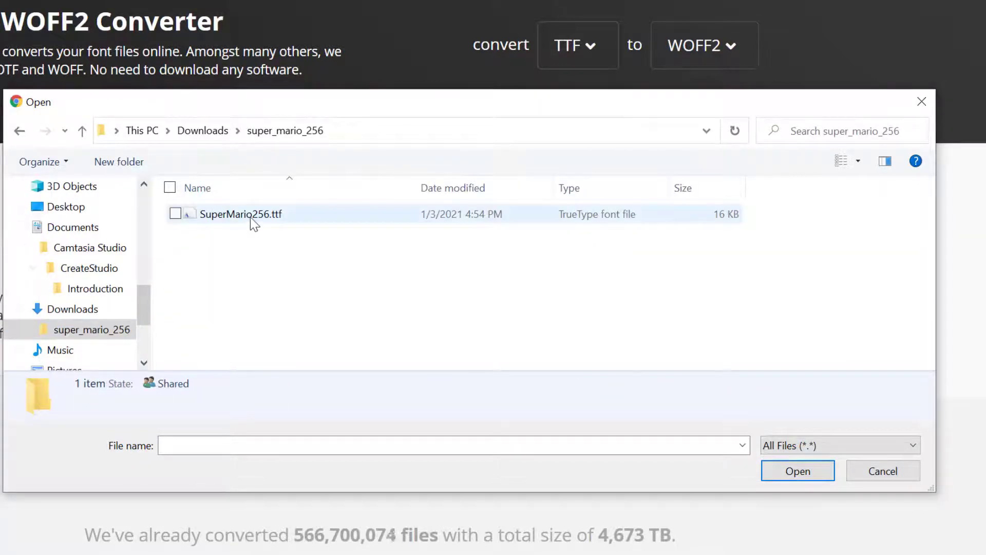
double_click(250, 217)
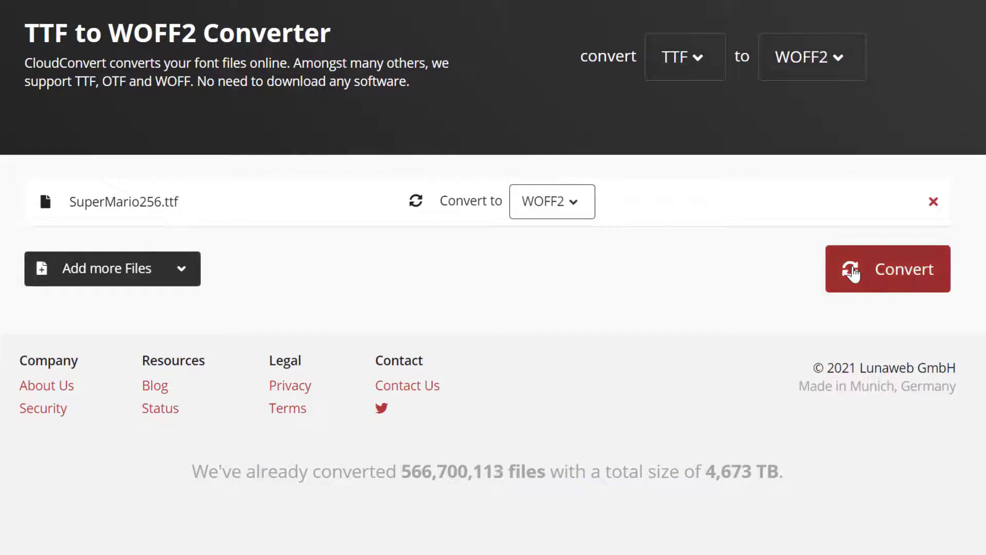
left_click(840, 281)
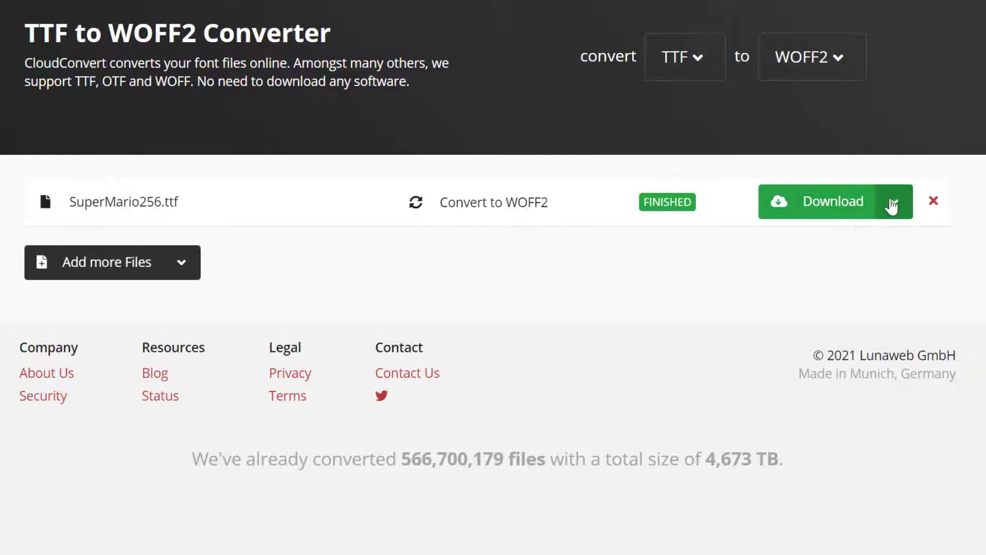
left_click(894, 203)
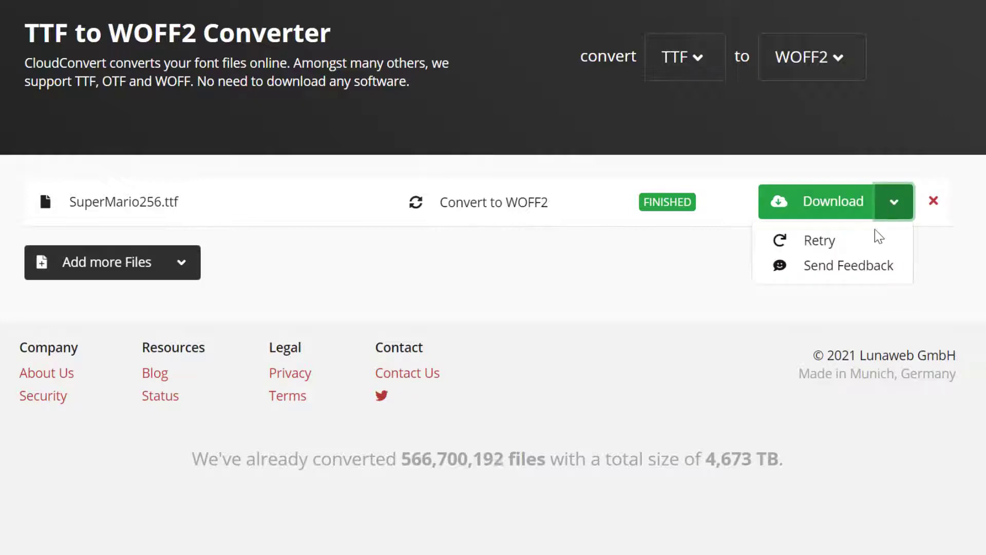
Download the converted SuperMario256.woff2 and save it in the Downloads folder.
left_click(831, 202)
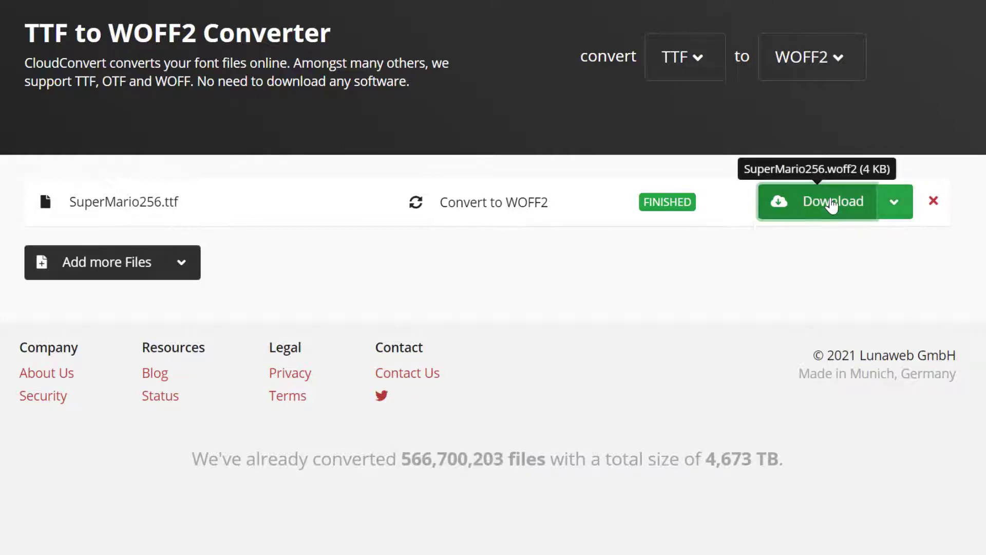
left_click(831, 203)
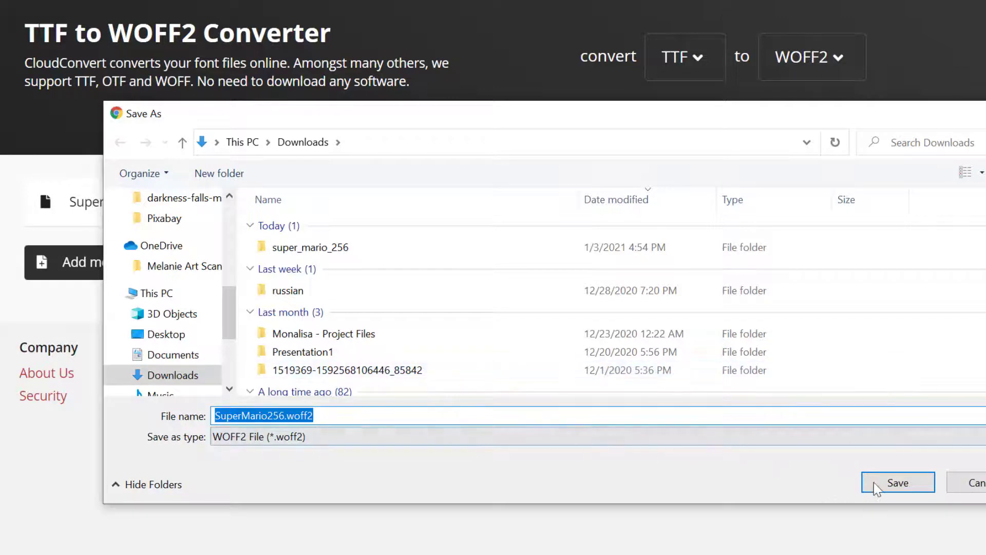
left_click(891, 485)
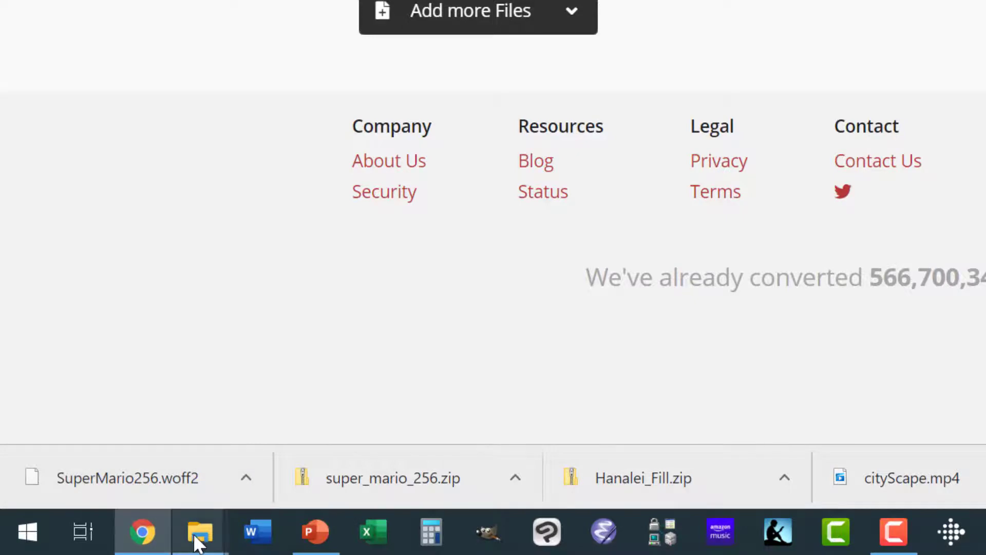
Switch to the super_mario_256.zip File Explorer window, go to Downloads and compress SuperMario256.woff2 into a zip archive.
mouse_move(201, 514)
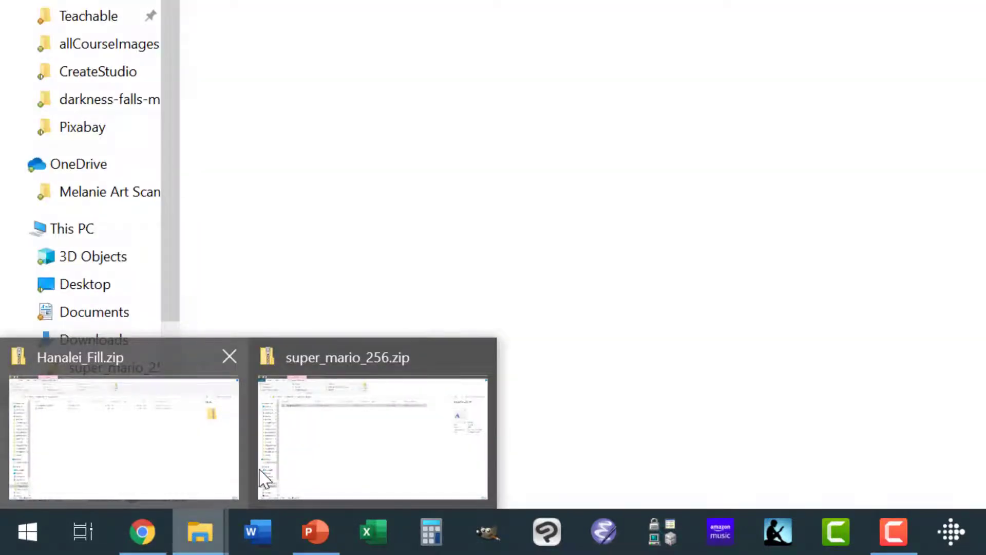
left_click(312, 465)
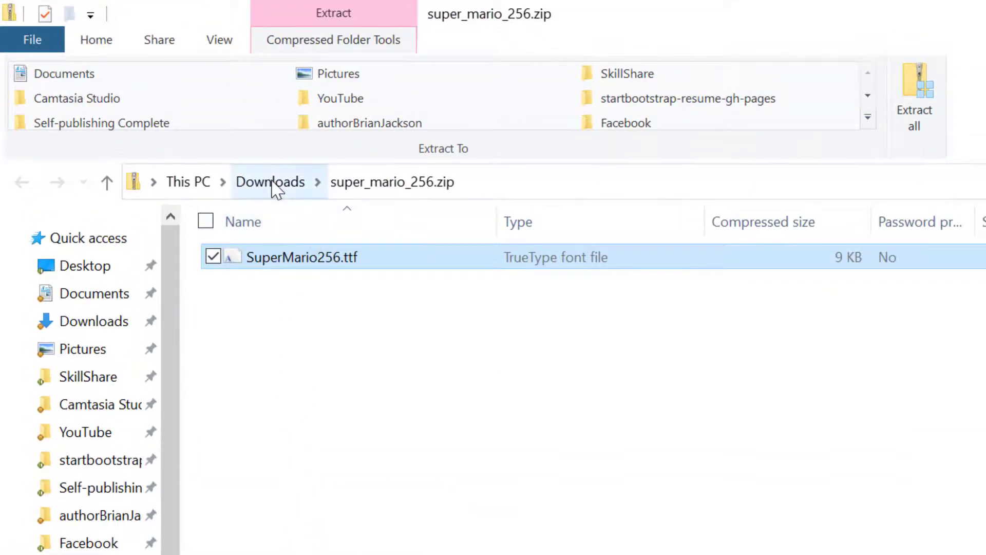
left_click(273, 60)
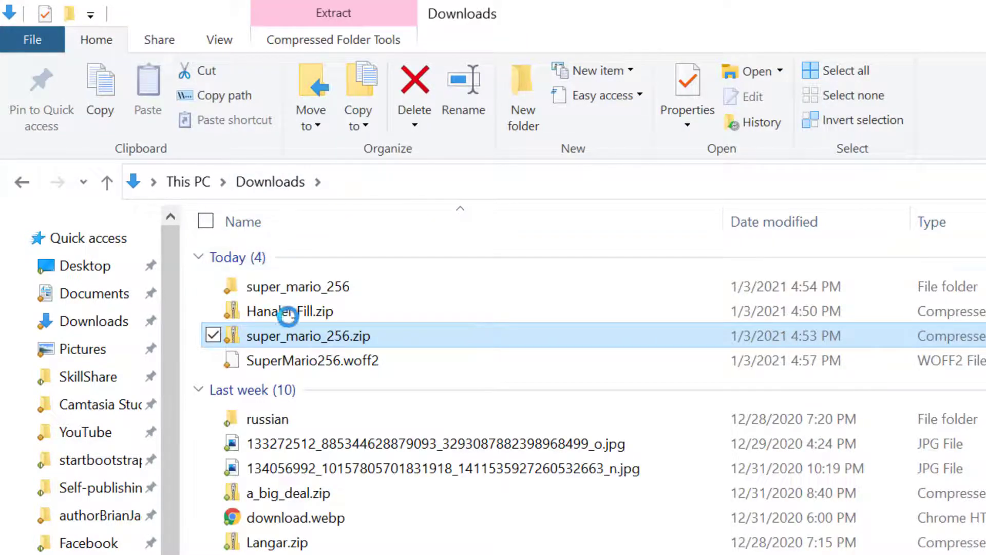
right_click(317, 360)
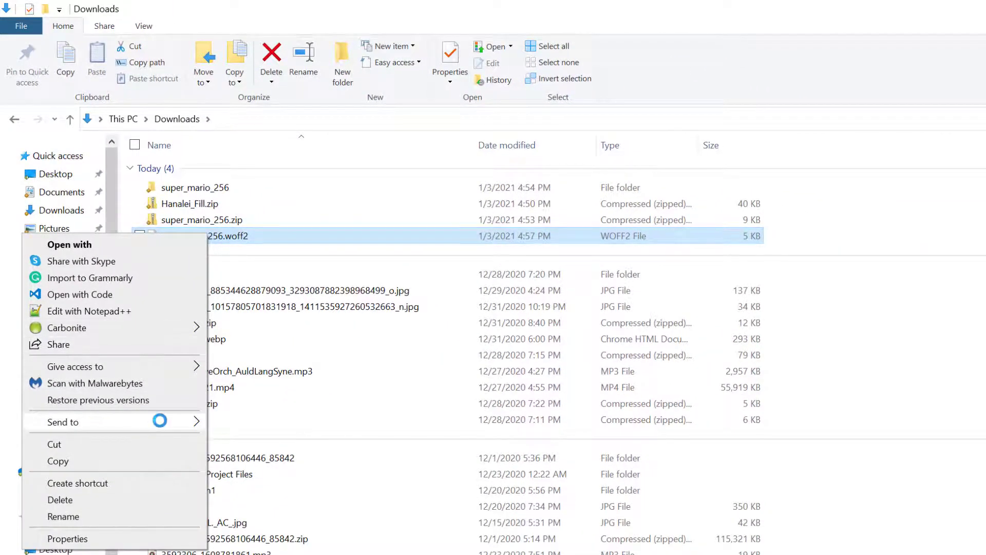
mouse_move(150, 418)
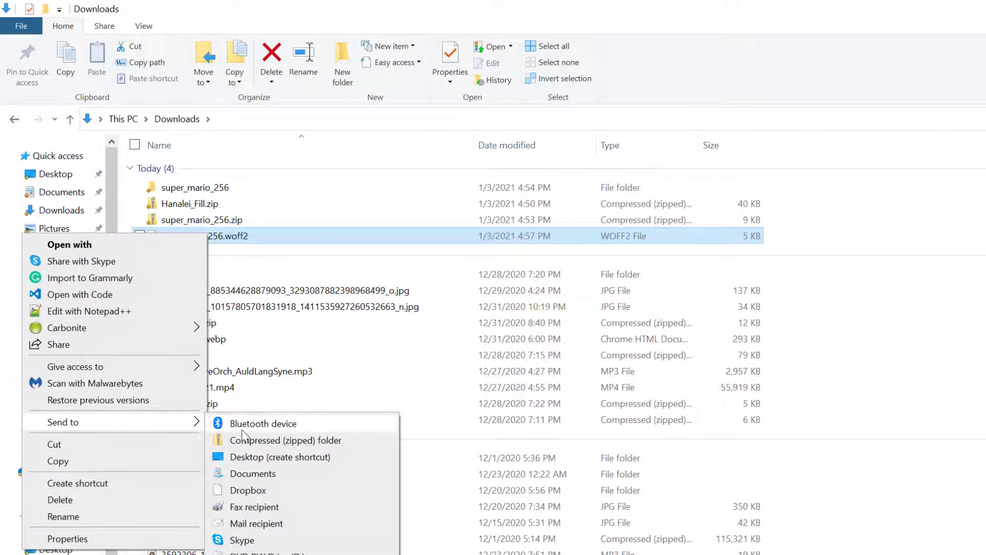
left_click(246, 441)
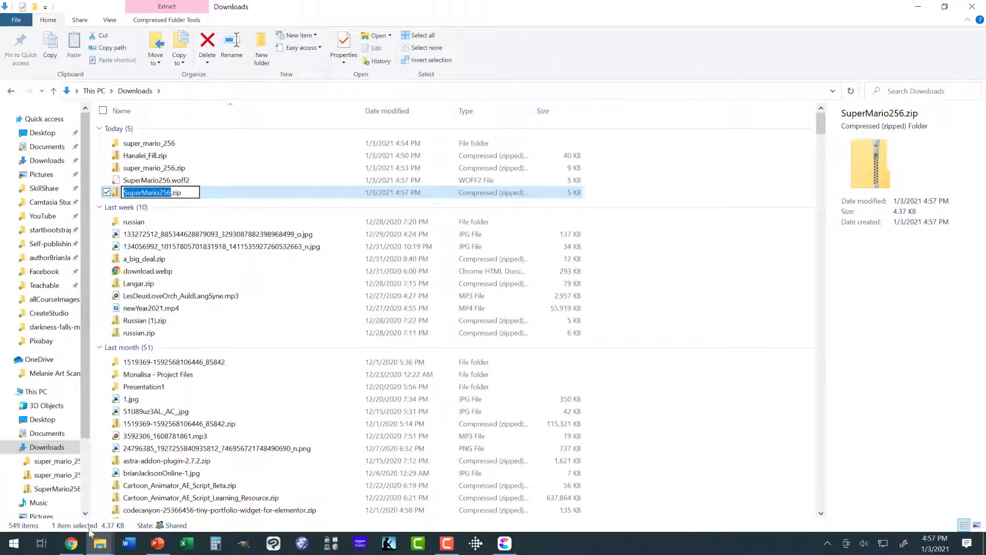
Switch to CreateStudio and load SuperMario256.zip from the Downloads folder as a new custom font.
left_click(503, 543)
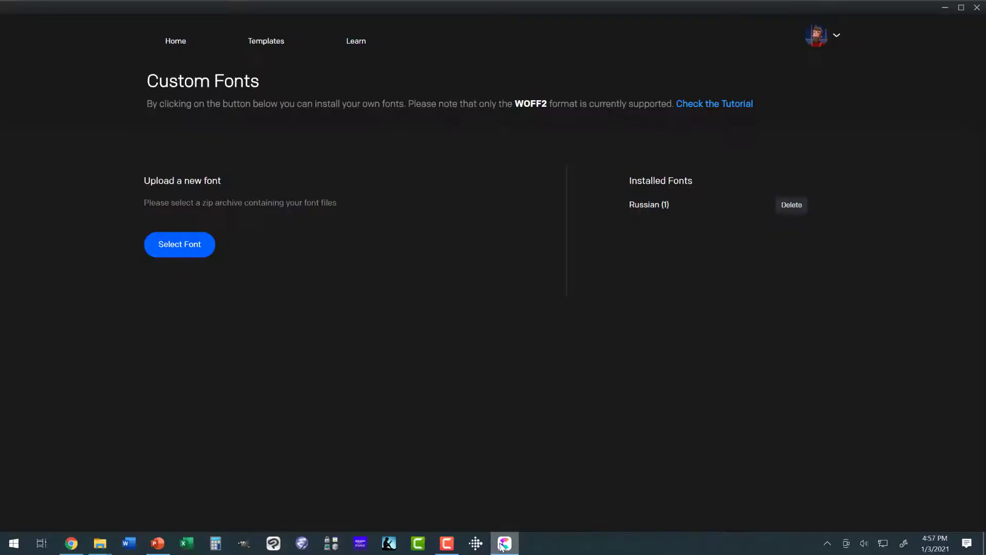
left_click(187, 251)
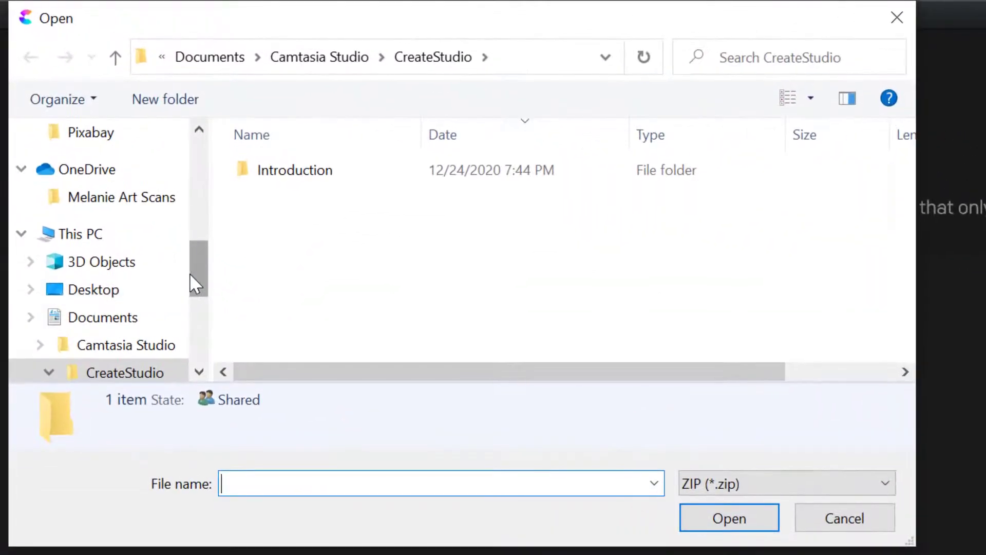
left_click_drag(130, 188, 130, 98)
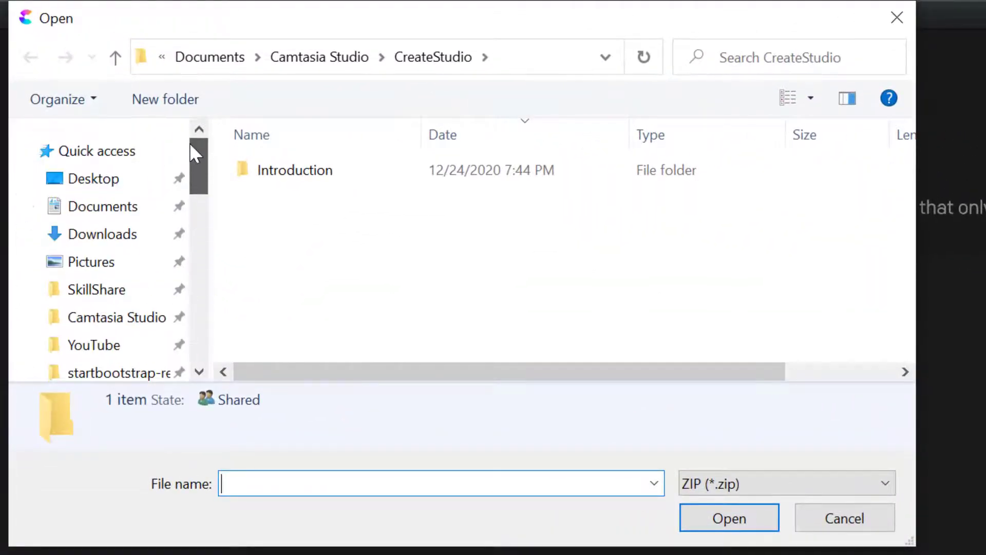
left_click(131, 235)
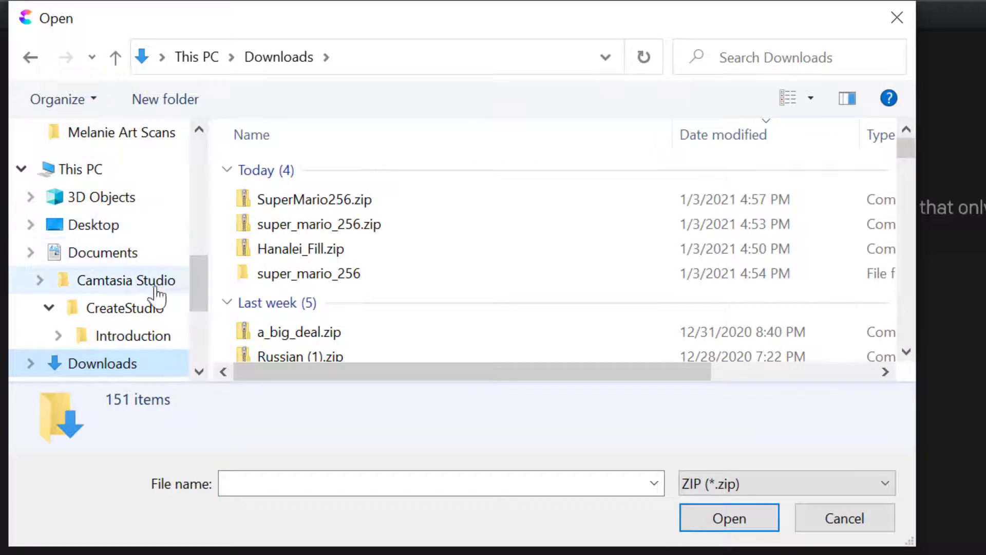
double_click(294, 203)
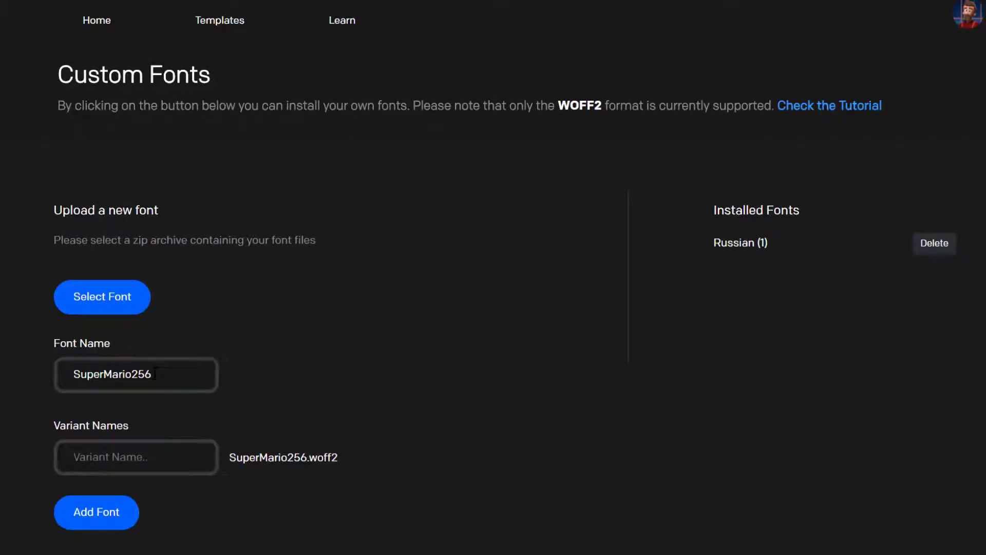
Name the font variant SuperMario256 and add the font to the installed custom fonts.
left_click(105, 457)
type("Super")
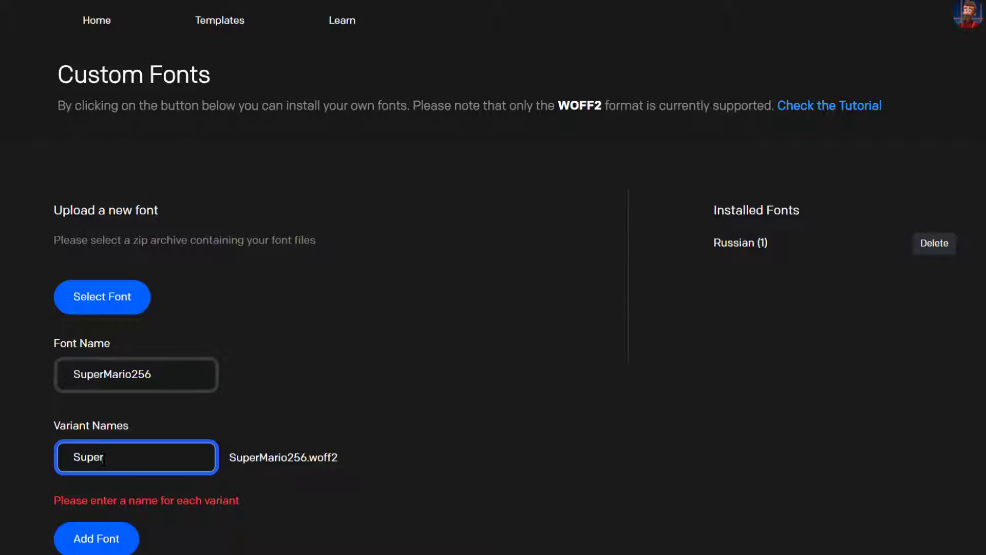
type("Mario256")
left_click(102, 537)
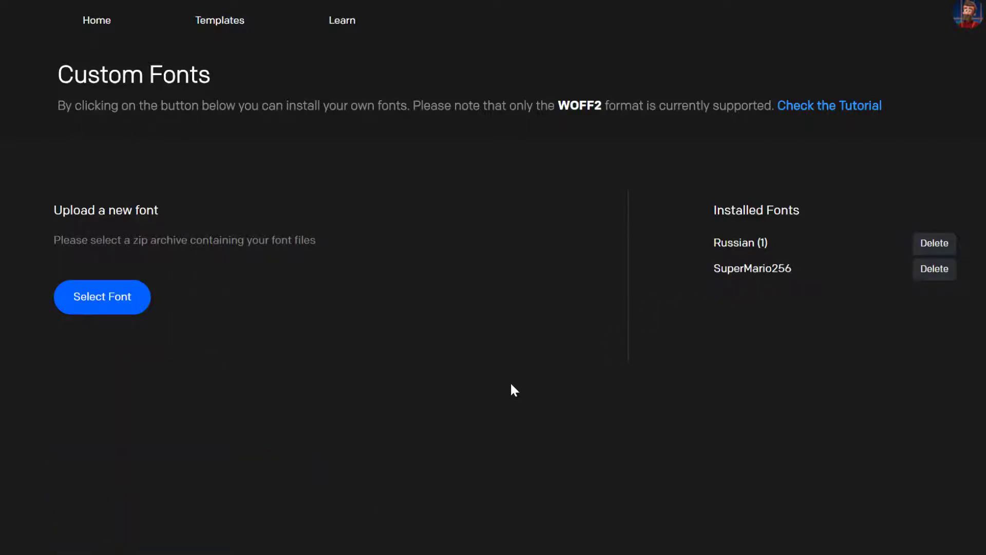
Return to the home page and create a new project with the 720p HD preset and the default name.
left_click(98, 23)
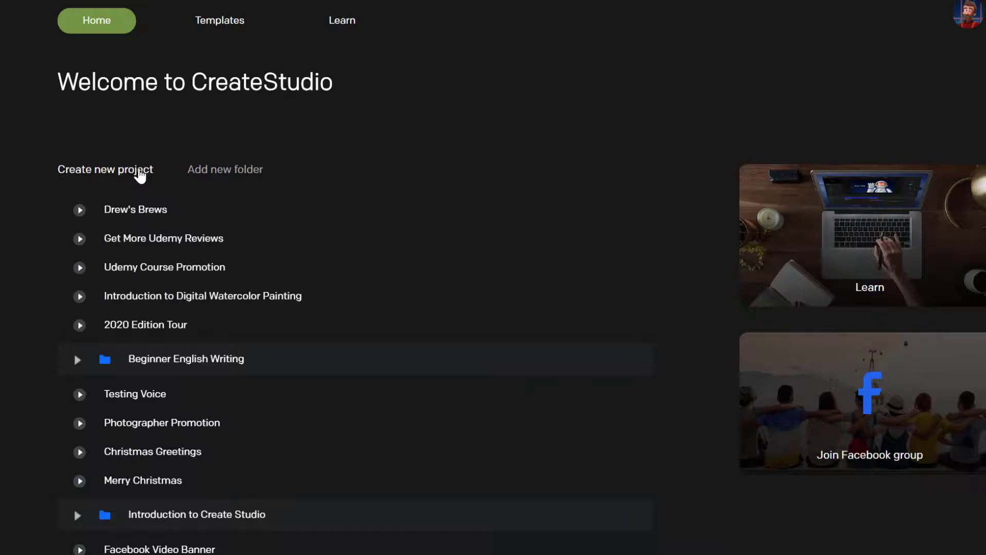
left_click(139, 176)
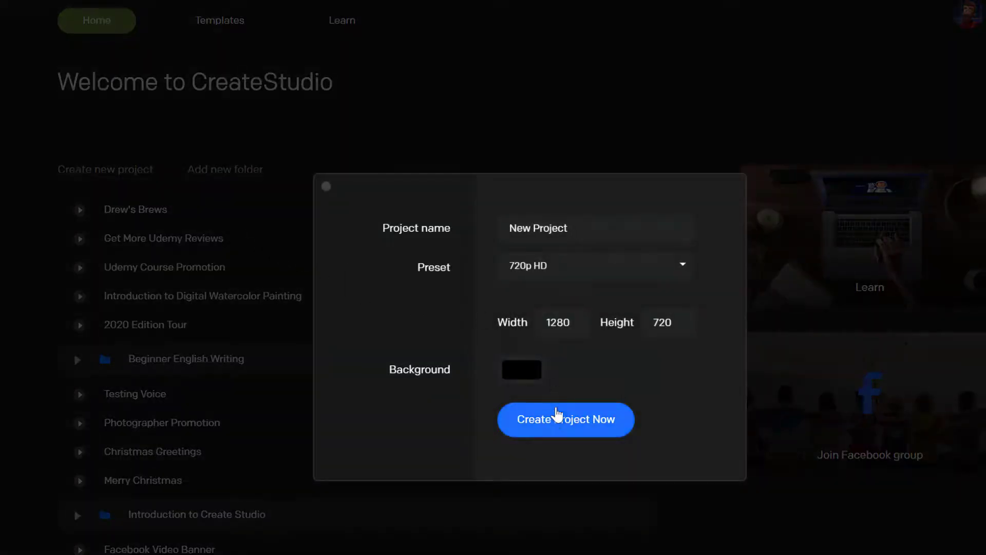
left_click(558, 419)
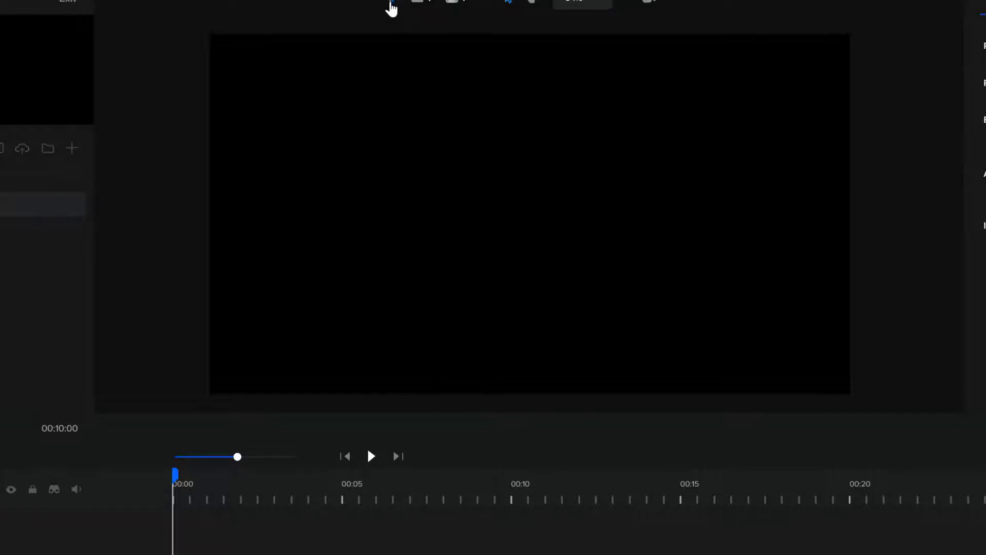
Add a text object to the canvas and set its font to SuperMario256.
left_click(390, 8)
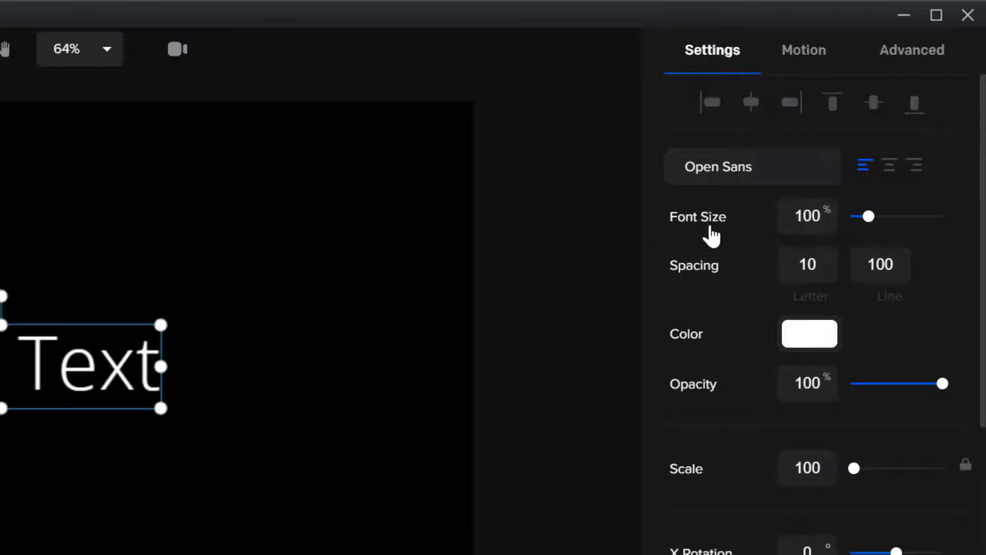
left_click(769, 178)
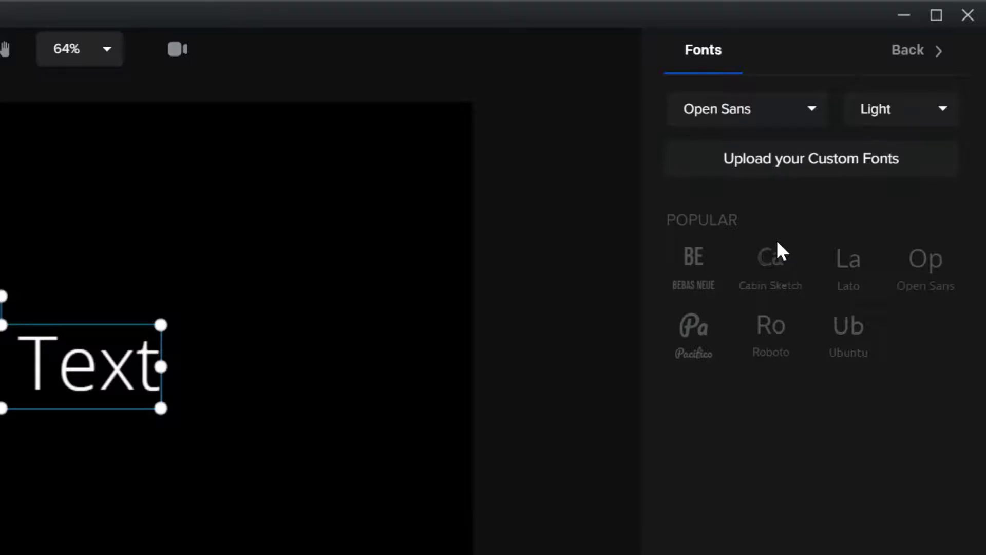
left_click(812, 111)
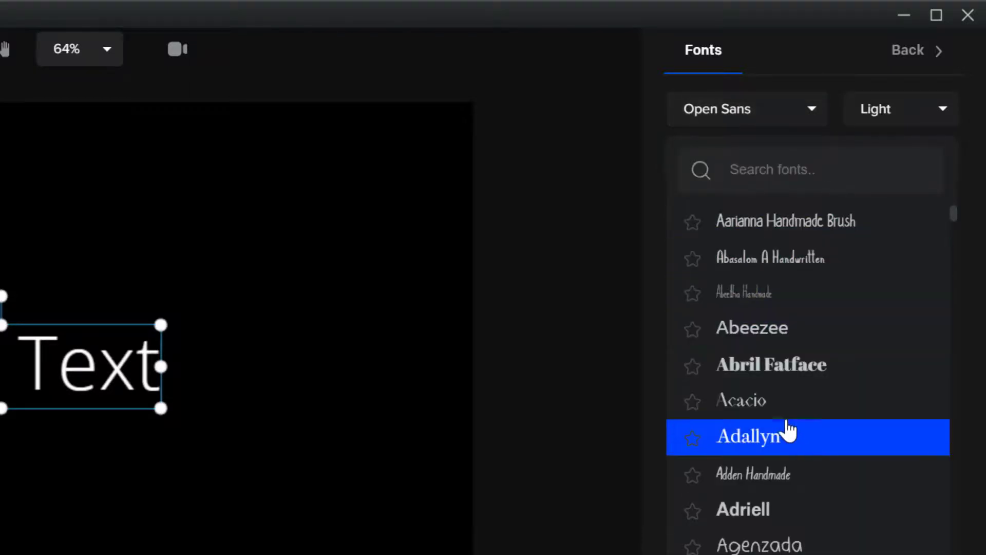
scroll(779, 426, "down", 3)
scroll(780, 429, "down", 15)
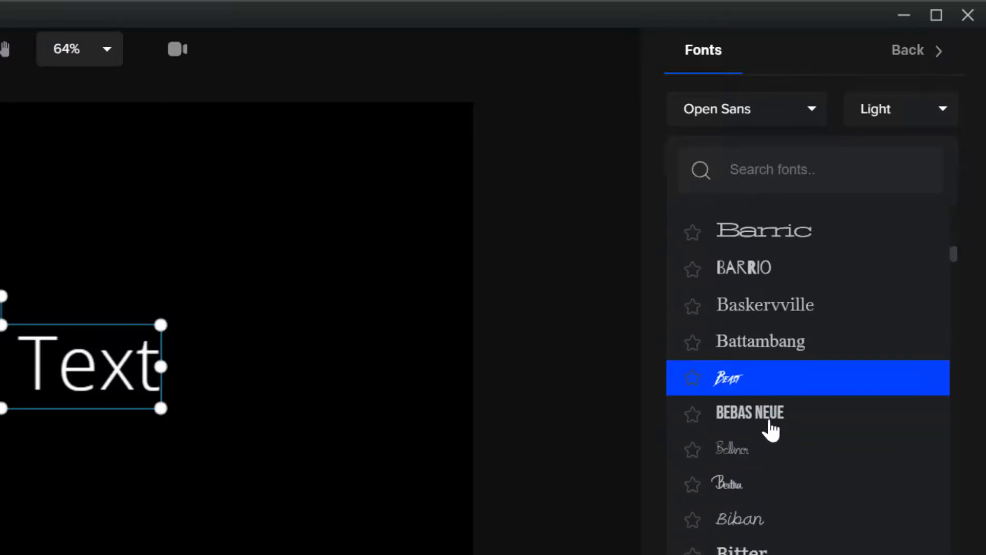
scroll(767, 425, "down", 10)
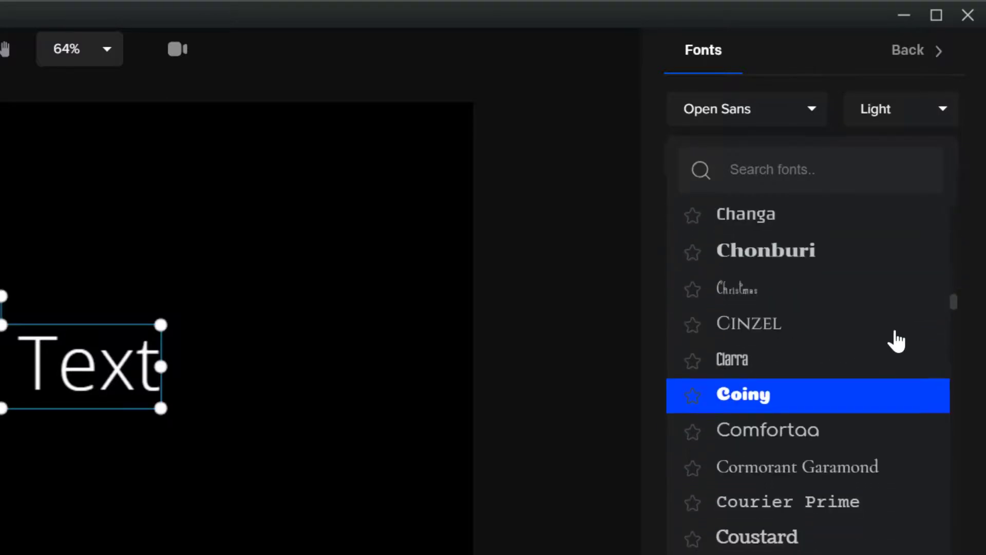
left_click_drag(955, 309, 942, 512)
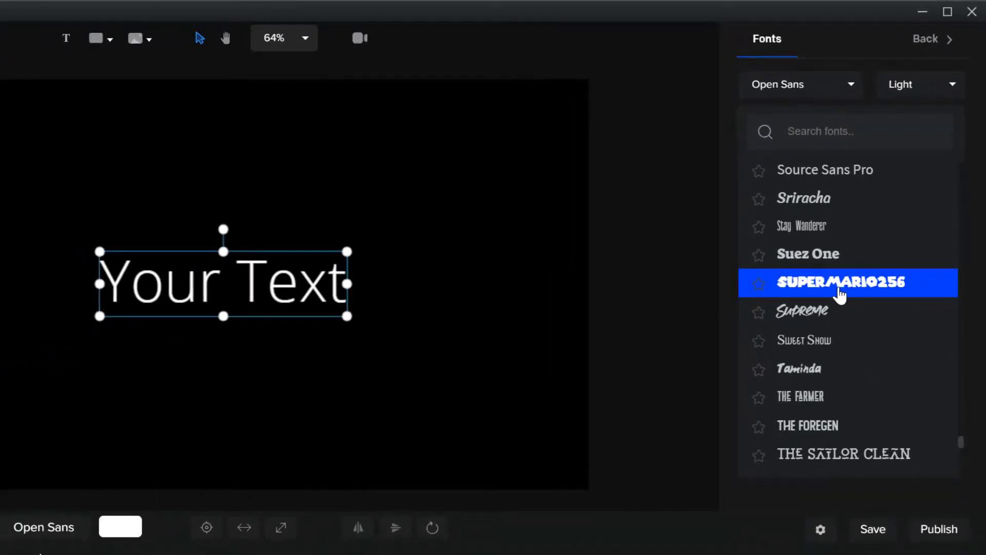
left_click(839, 291)
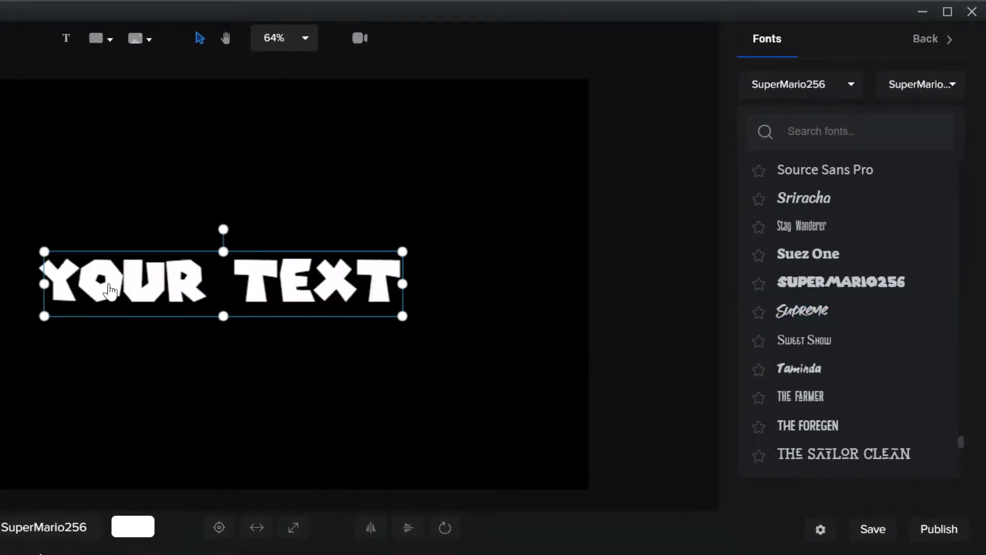